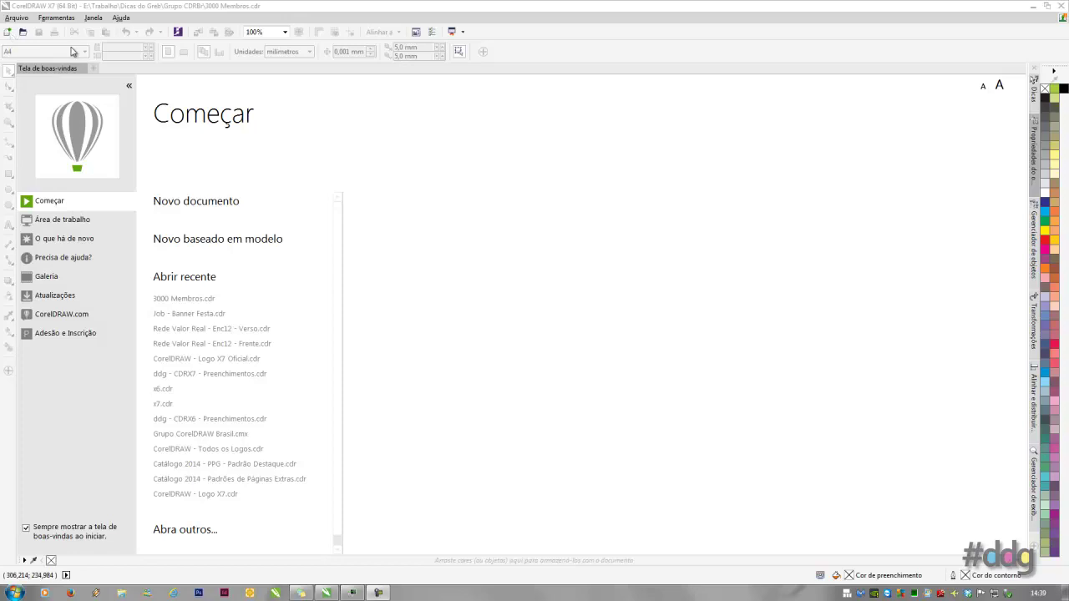
Create blank A4 document Sem título-1 and switch between it and the welcome screen.
click(95, 71)
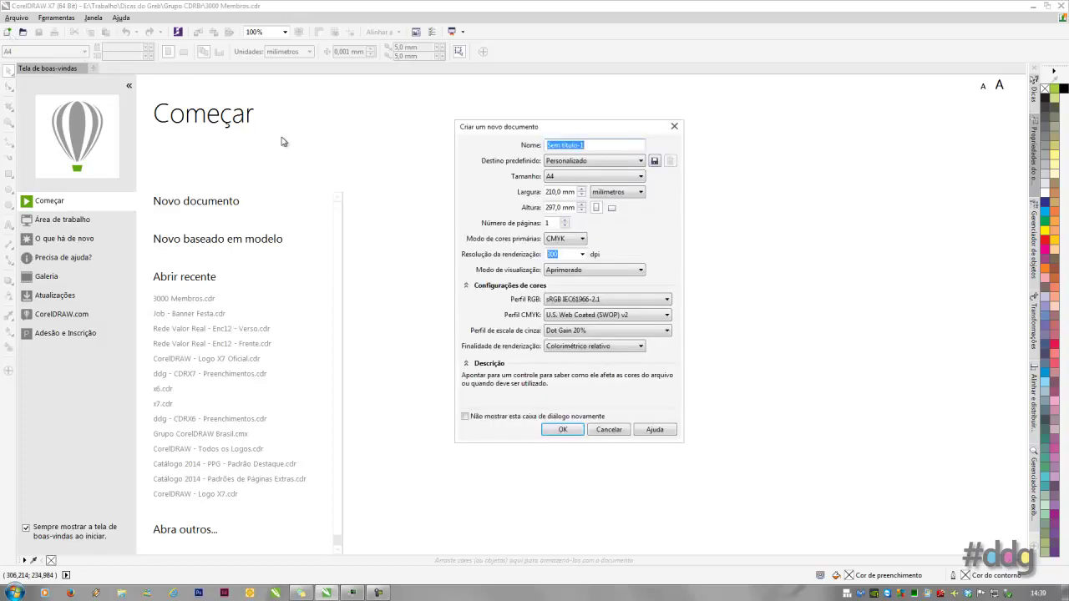
click(561, 430)
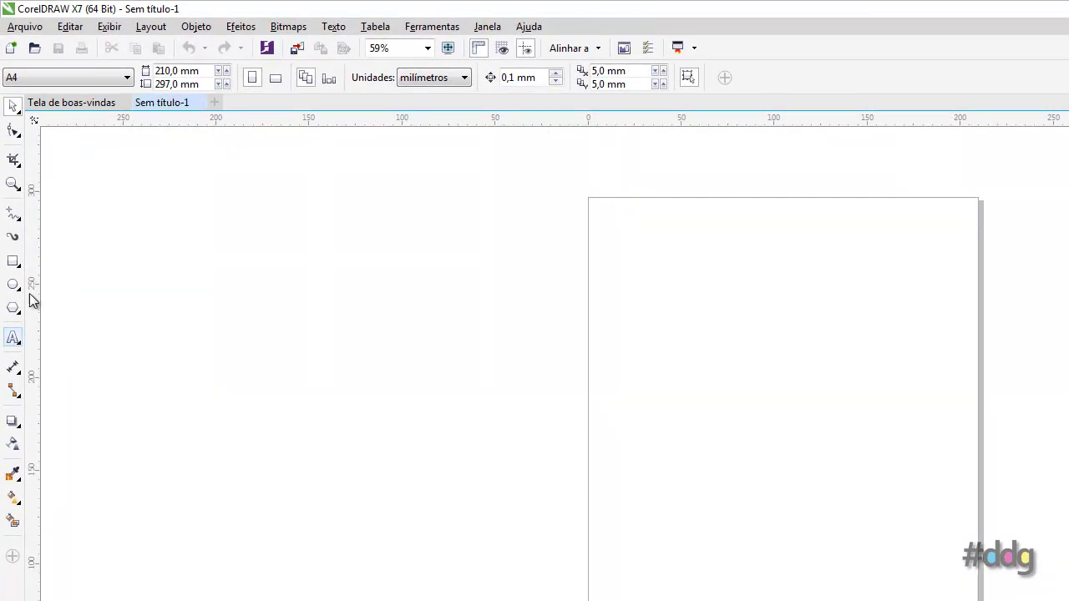
click(92, 101)
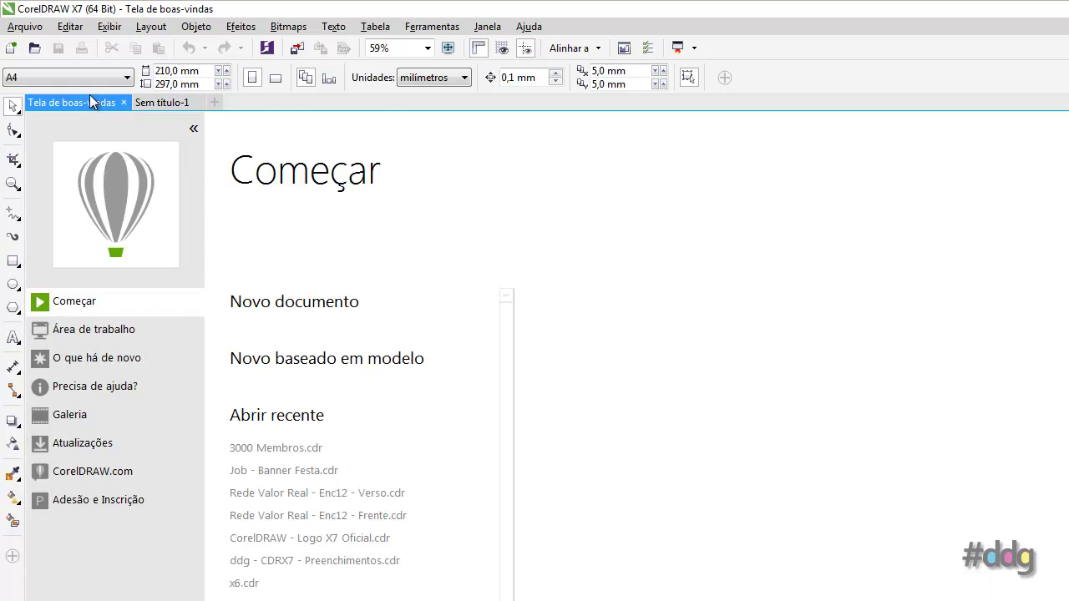
click(167, 101)
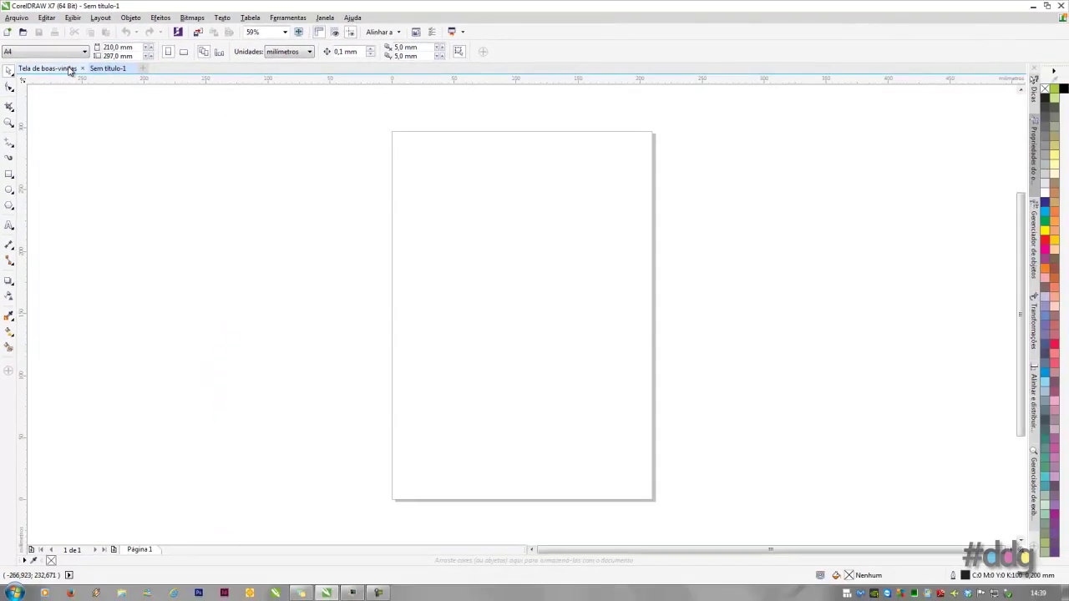
click(71, 69)
click(109, 69)
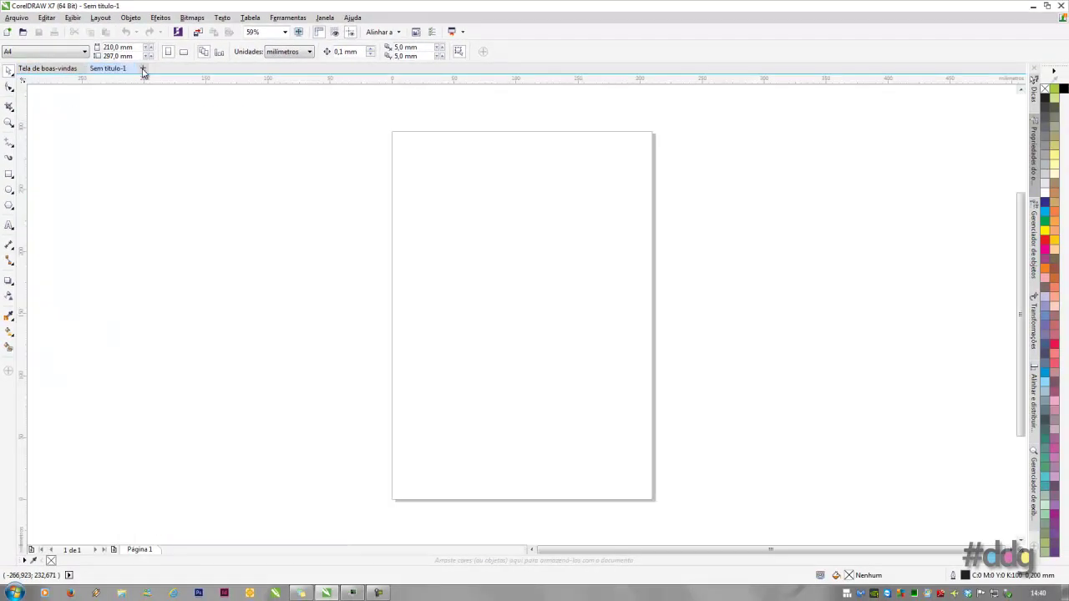
Create three more blank A4 documents, Sem título-2 through Sem título-4.
key(ctrl+n)
click(544, 432)
click(194, 68)
click(572, 431)
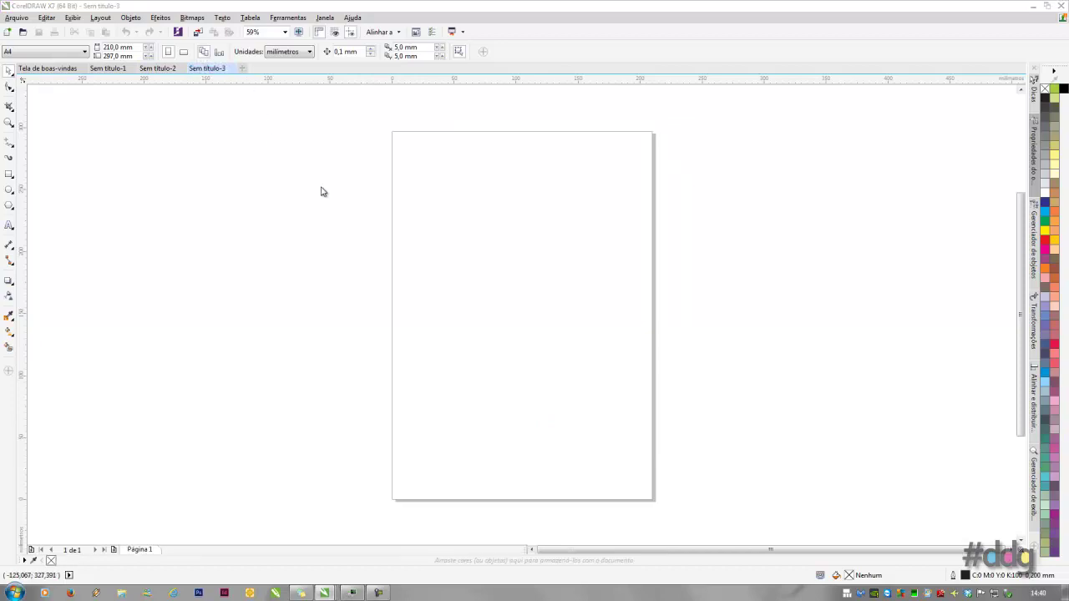
key(ctrl+n)
click(549, 434)
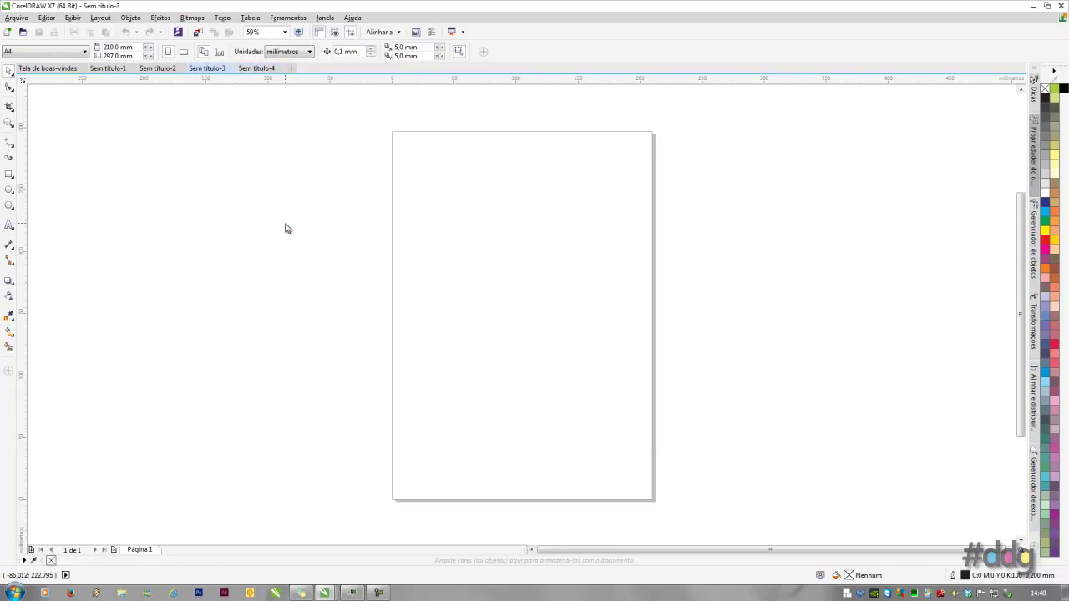
key(ctrl+Tab)
key(ctrl+Tab)
key(ctrl+Tab)
key(ctrl+Tab)
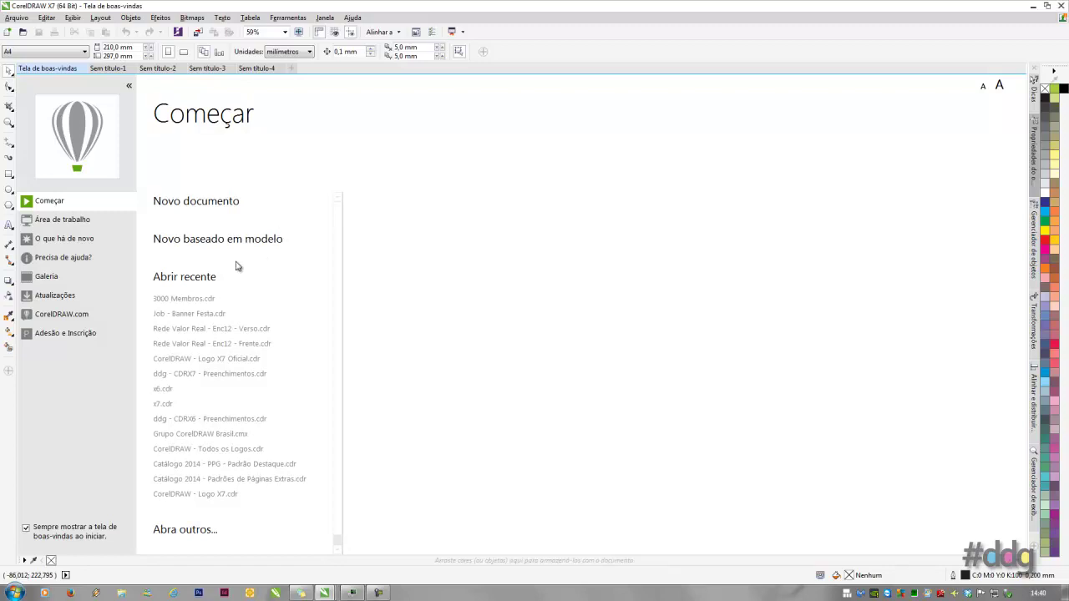
Cycle through the Sem título-1 and Sem título-3 documents.
click(130, 72)
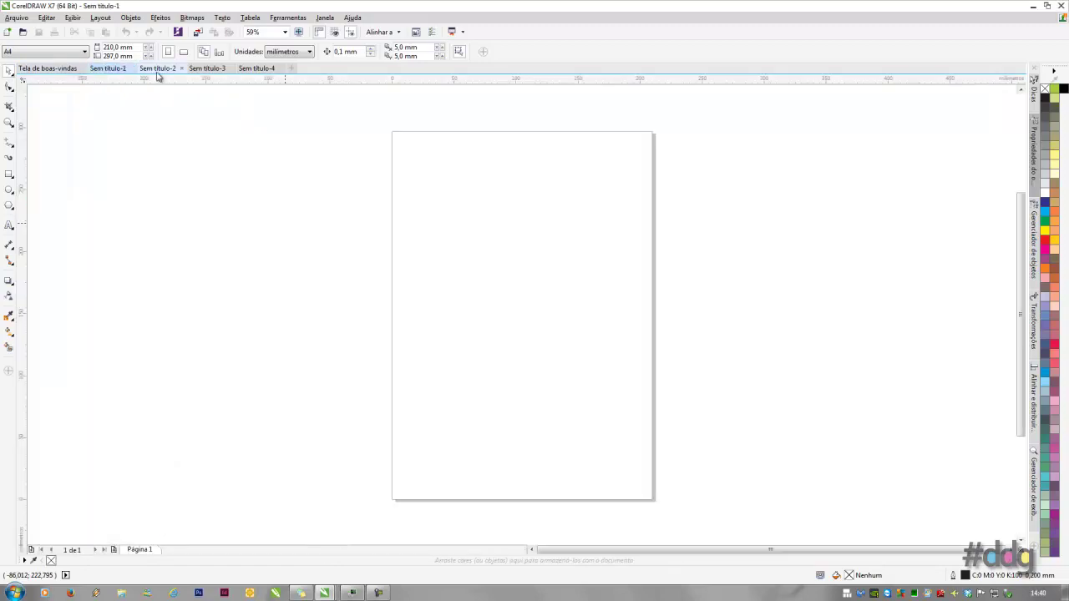
click(216, 70)
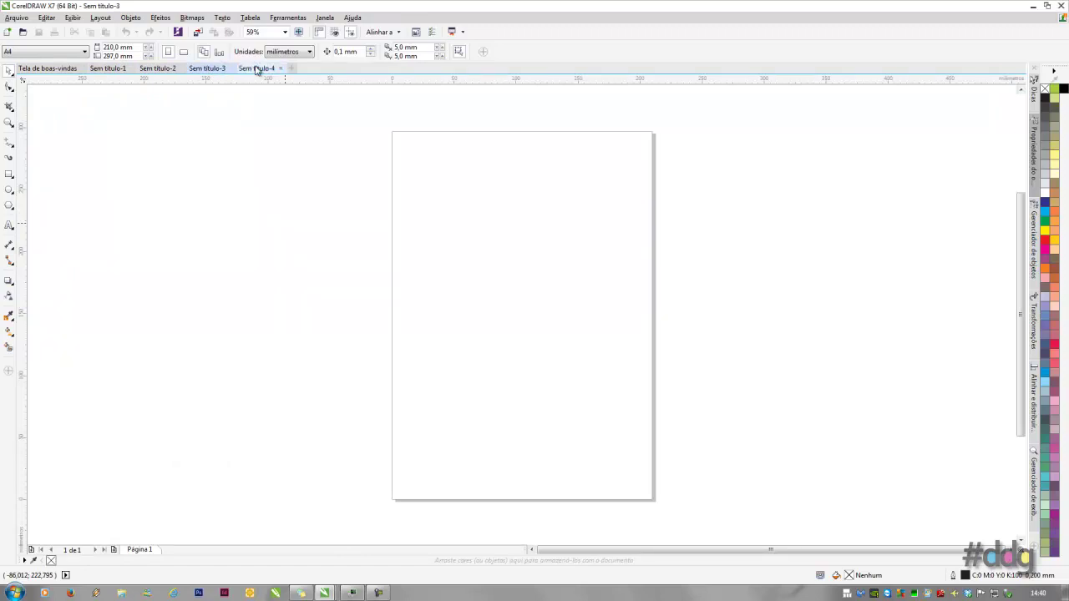
key(ctrl+Tab)
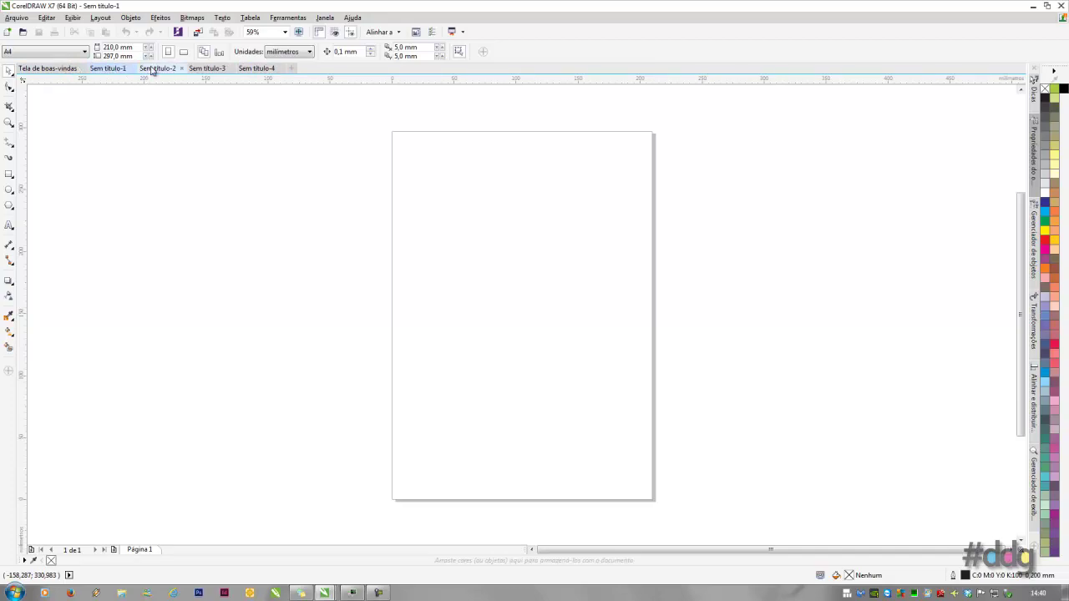
Move the Sem título-2 tab along the tab bar to the very front.
drag(152, 71, 189, 66)
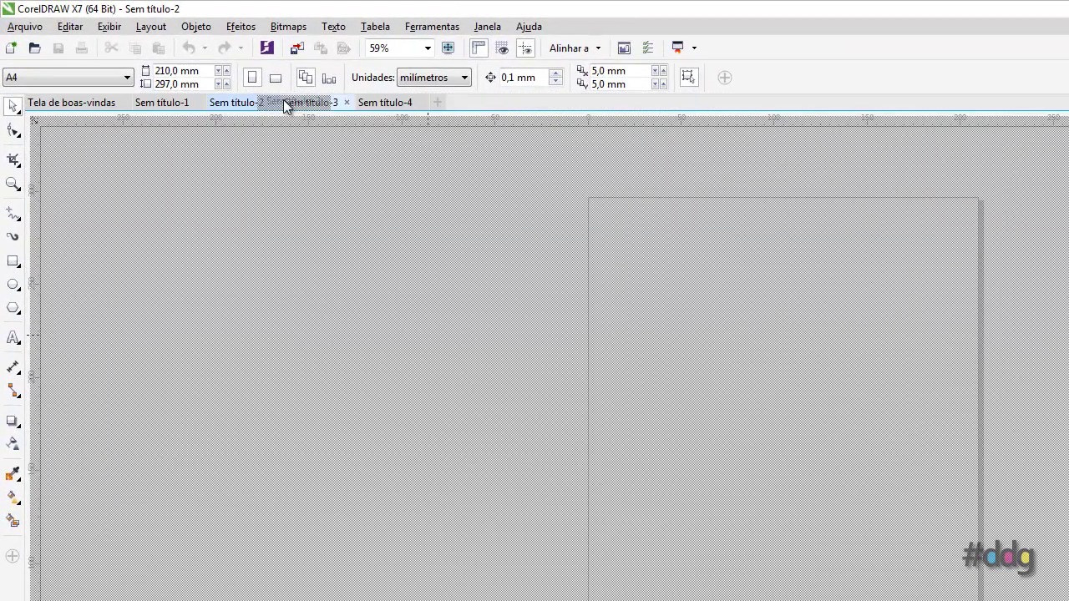
drag(283, 99, 355, 99)
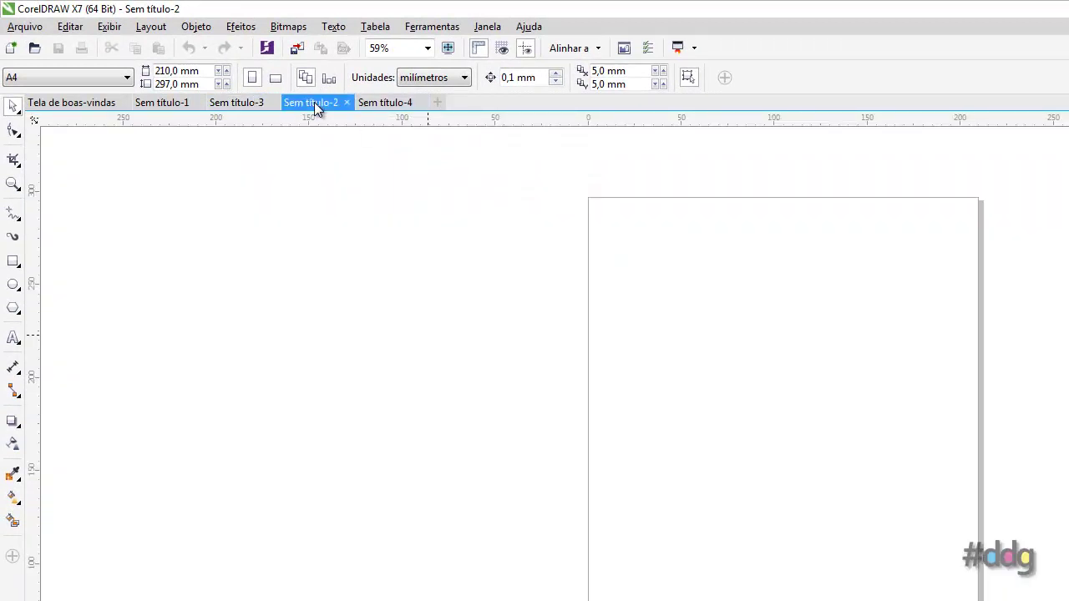
drag(321, 104, 435, 105)
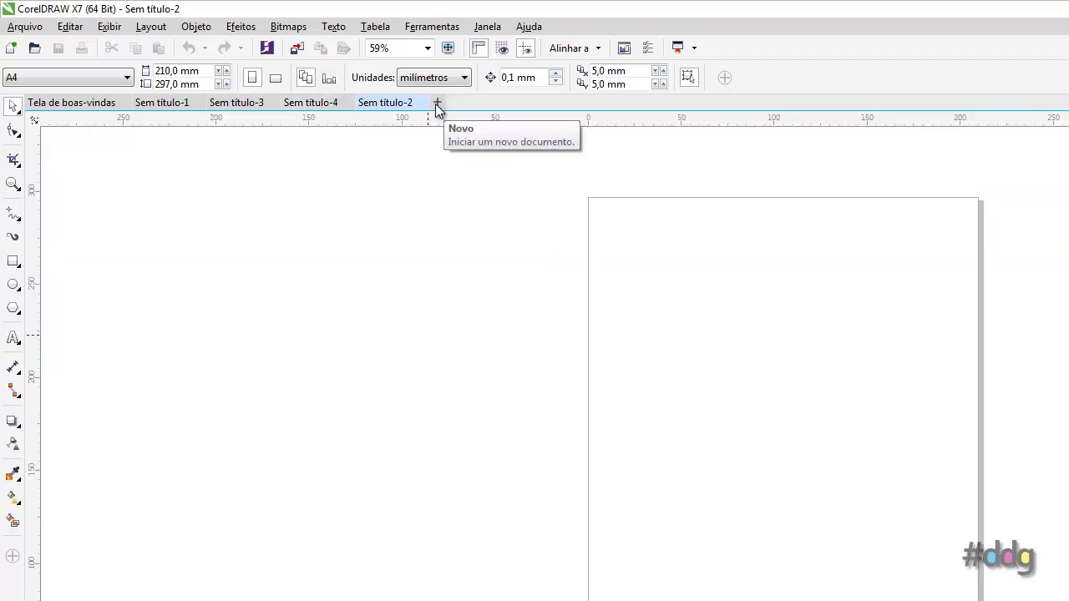
drag(410, 103, 35, 102)
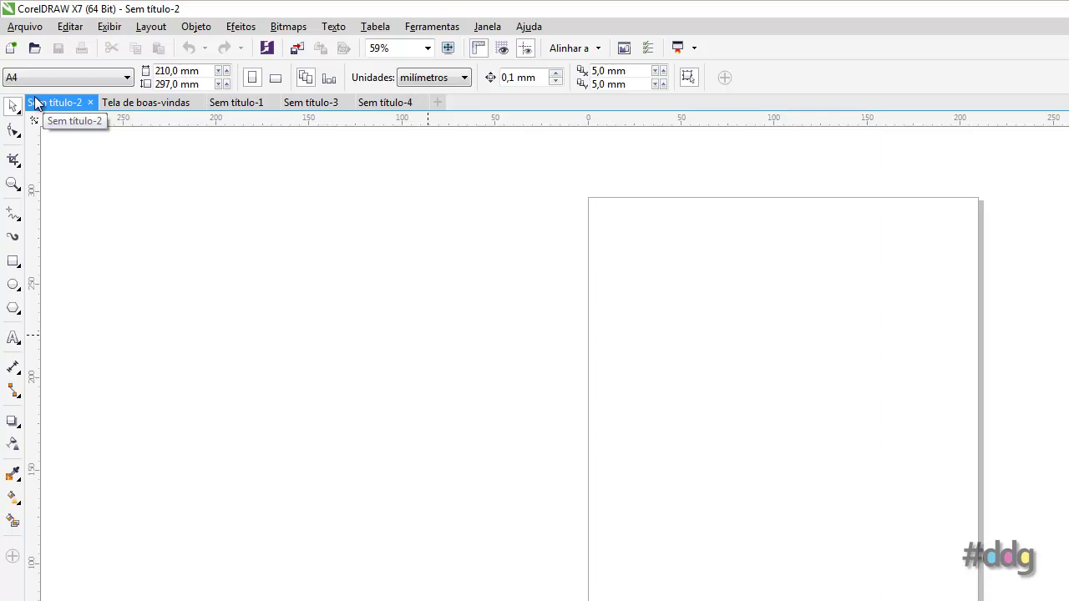
Close all four untitled documents with Arquivo > Fechar todas.
click(25, 25)
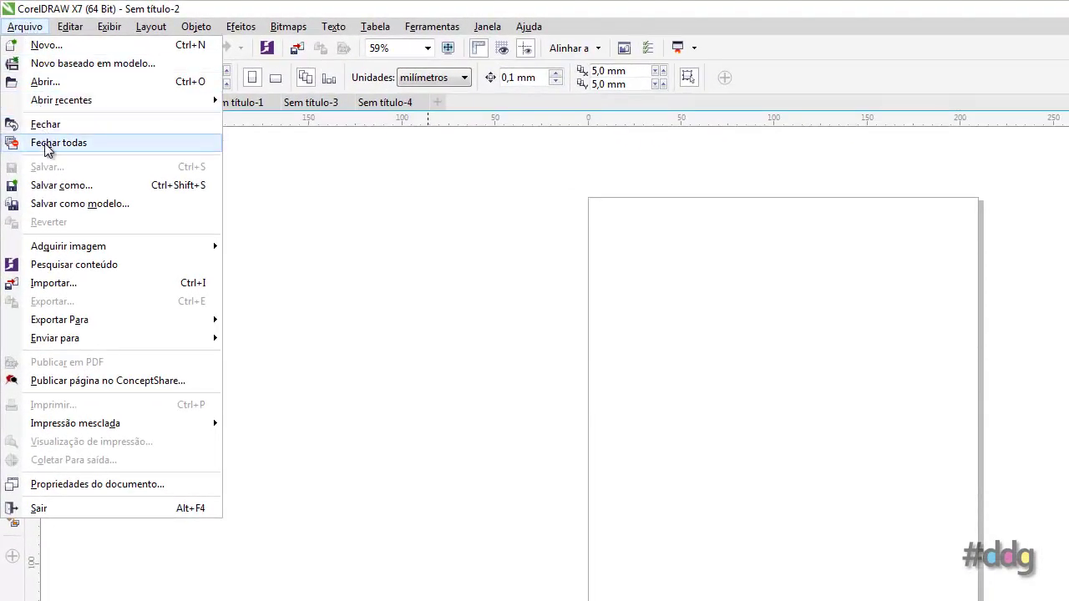
click(45, 142)
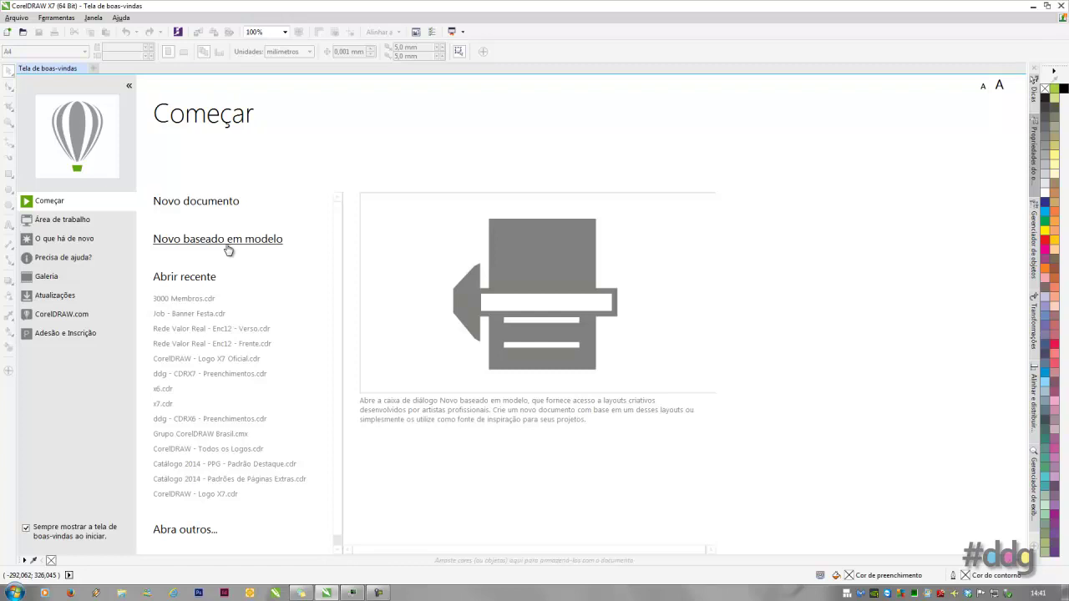
Open the recent files 3000 Membros.cdr and Job - Banner Festa.cdr.
click(181, 299)
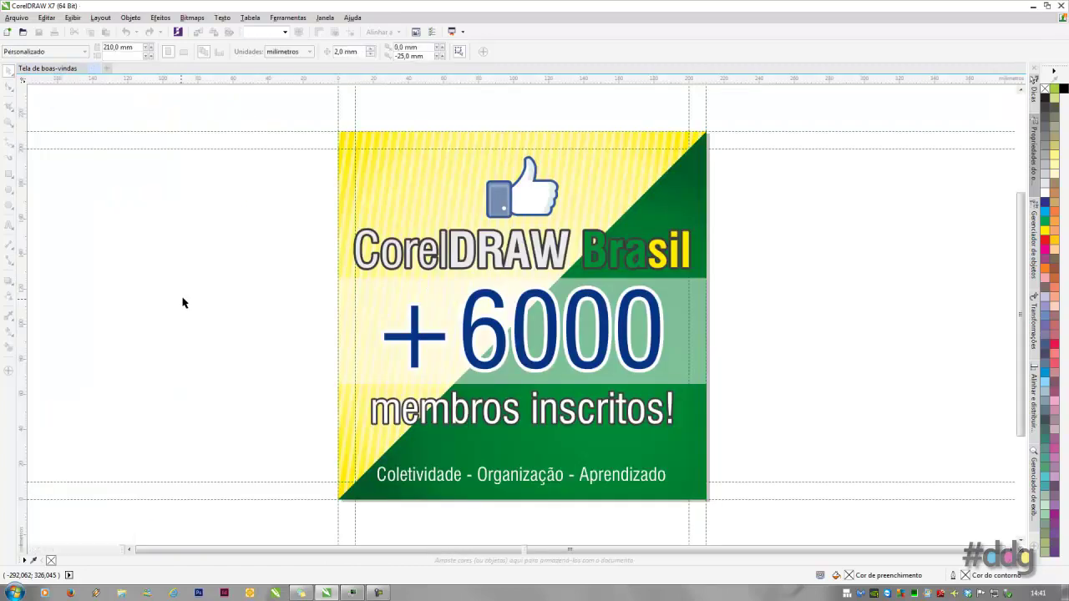
click(37, 72)
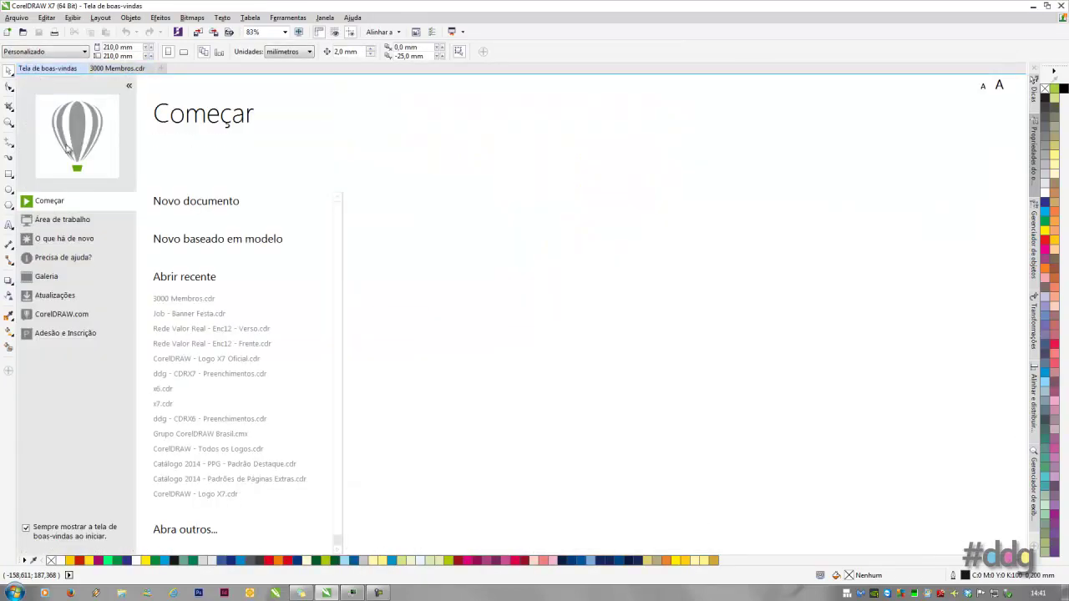
click(176, 314)
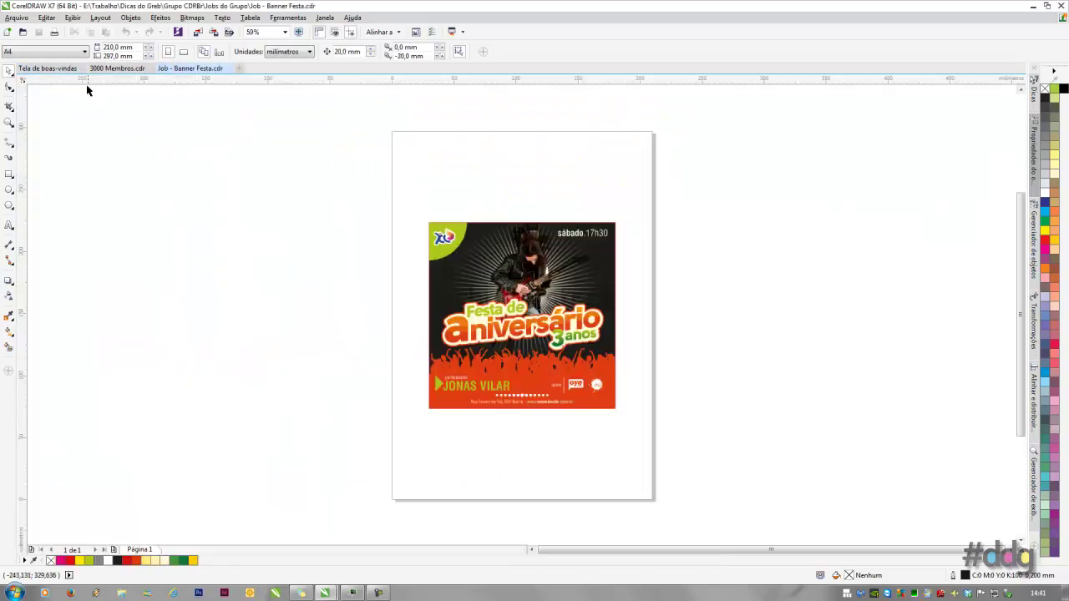
click(72, 71)
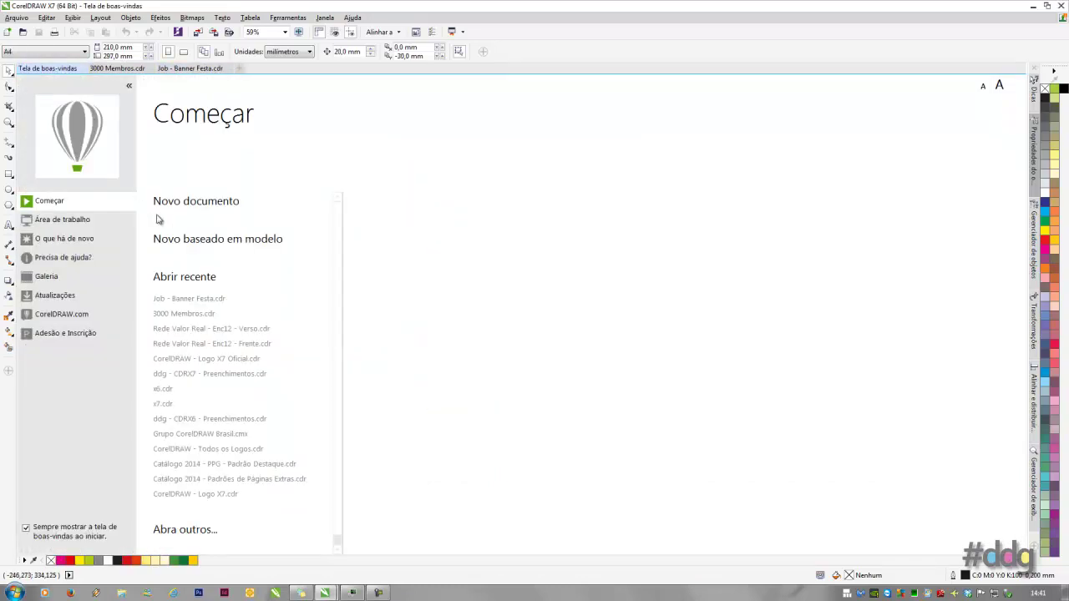
Open Rede Valor Real - Enc12 - Verso.cdr and Frente.cdr, then return to 3000 Membros.cdr.
mouse_move(238, 334)
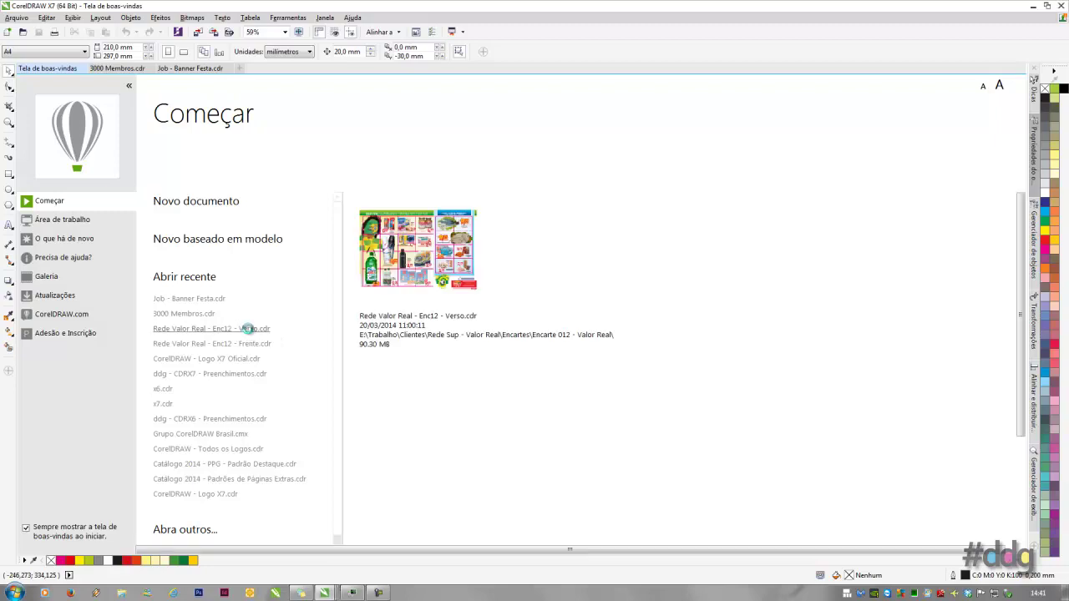
click(249, 331)
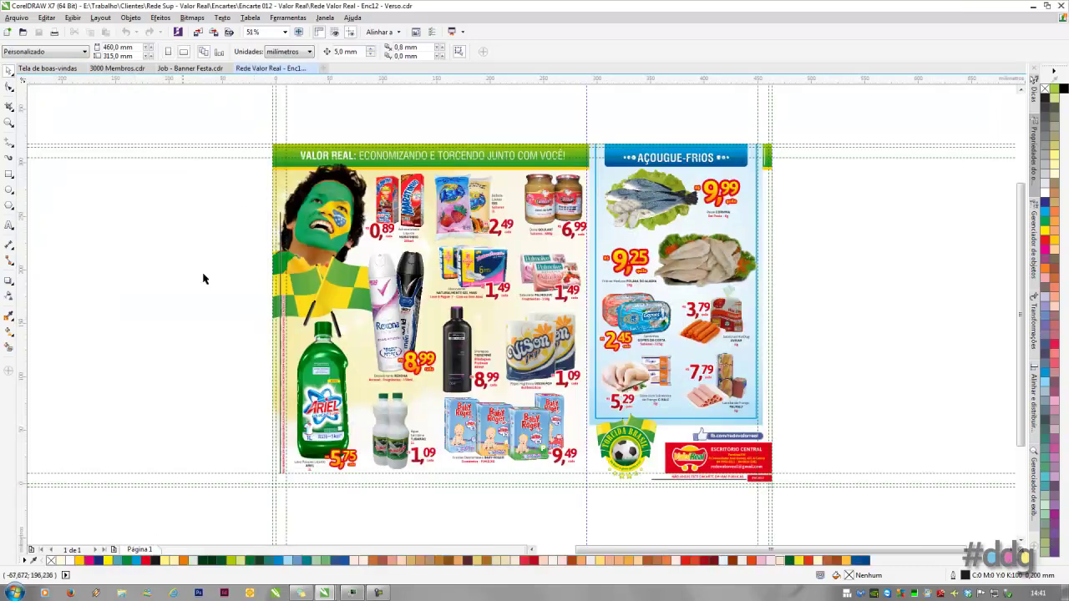
click(48, 68)
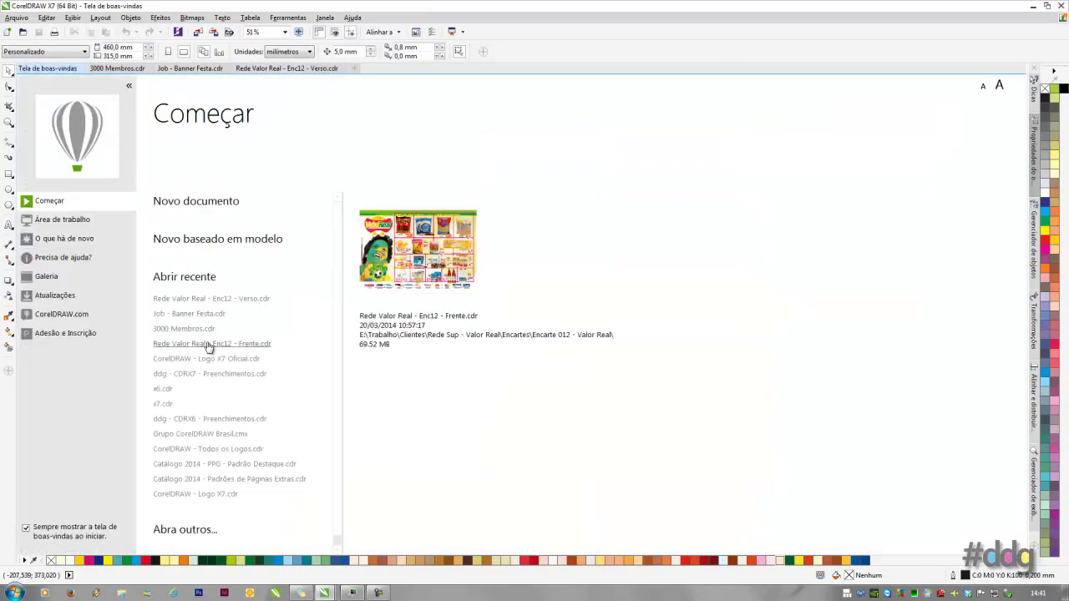
click(210, 344)
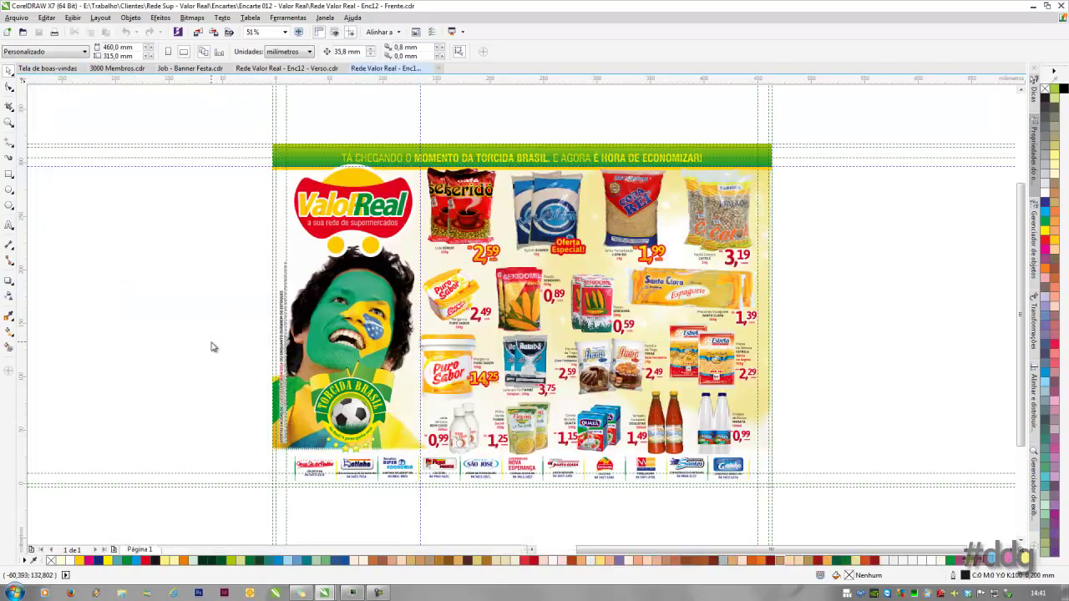
click(121, 69)
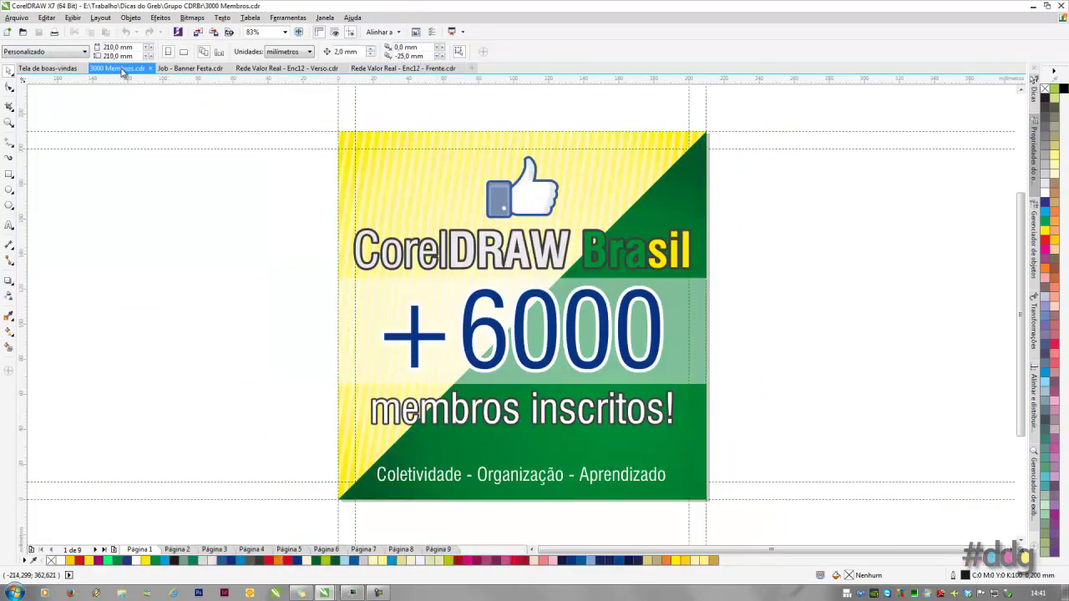
Tile the document windows side by side and switch the middle pane from Banner Festa to Verso.
click(322, 20)
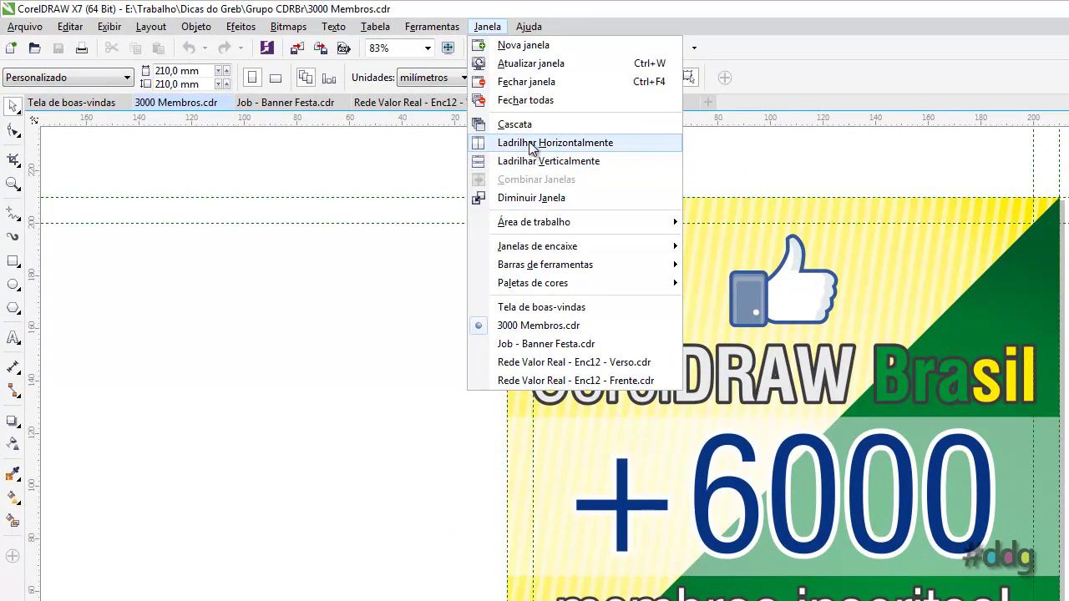
click(530, 147)
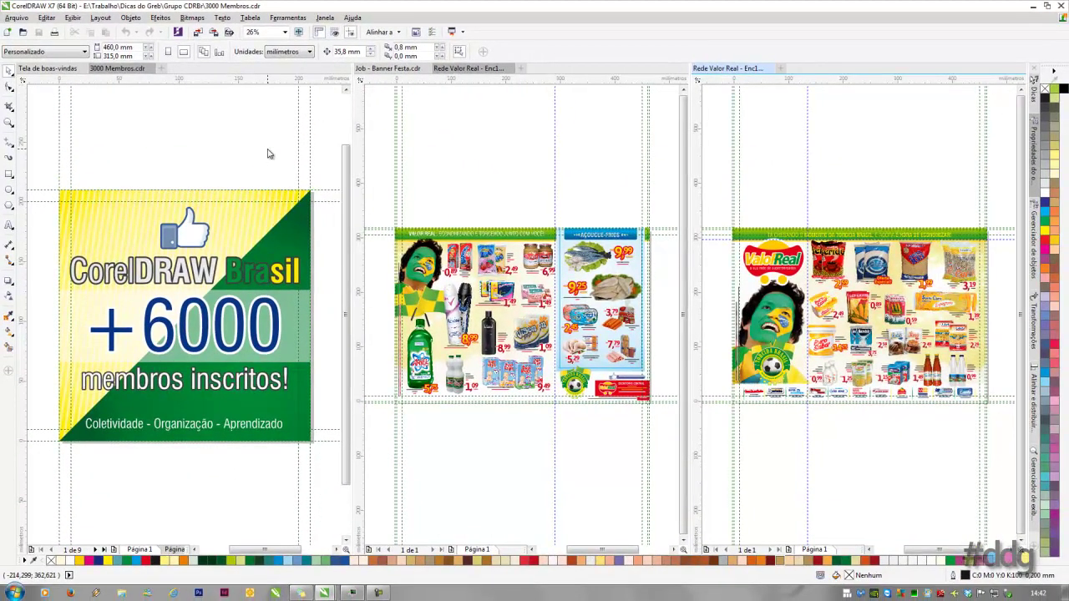
click(391, 71)
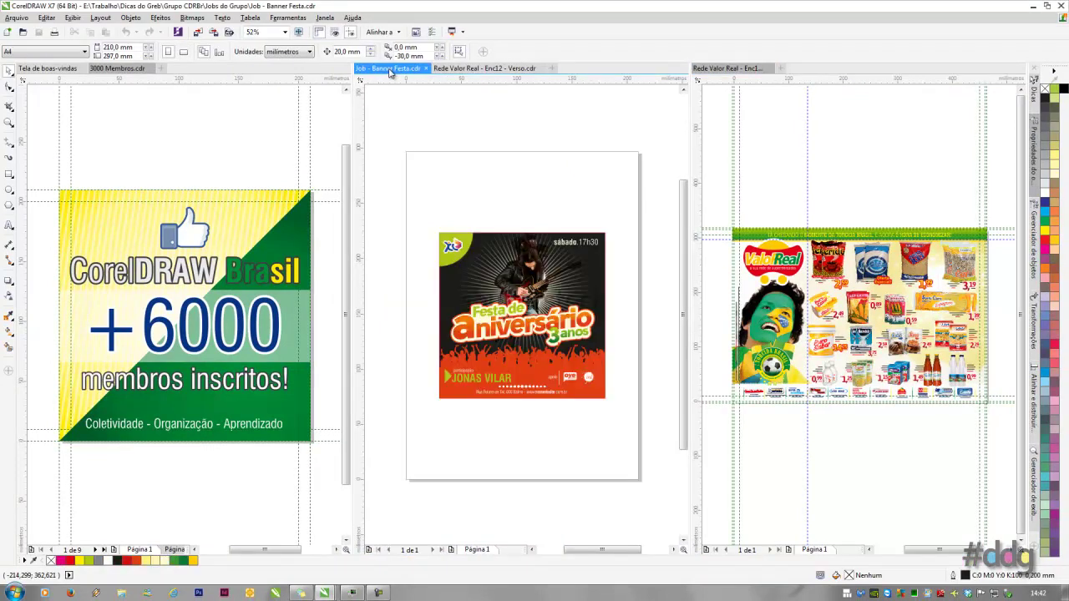
click(479, 70)
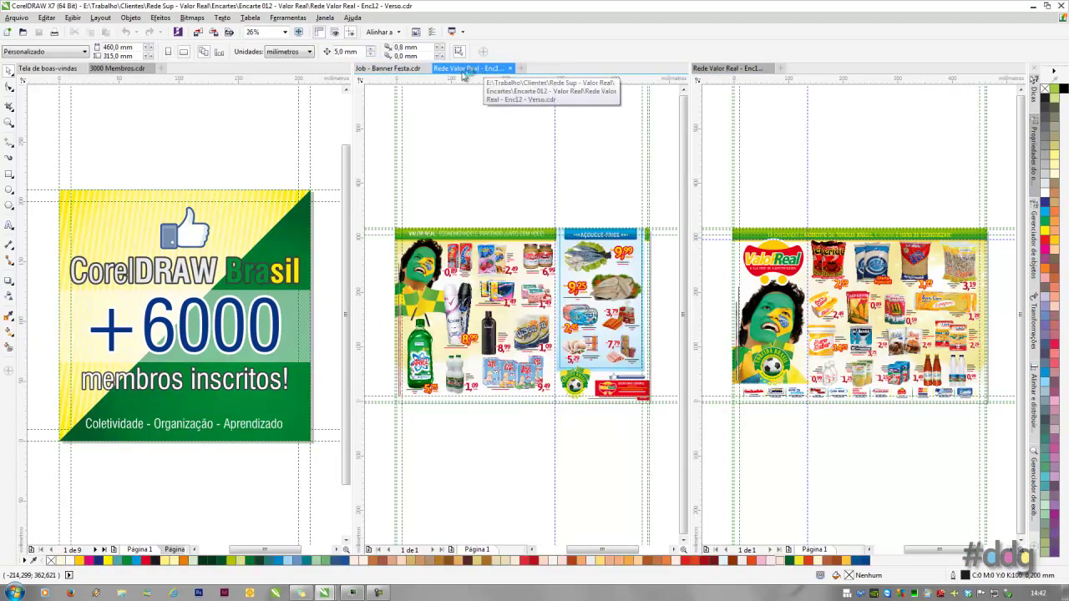
Leave the Verso flyer in the middle pane and re-tile the windows horizontally, stacked.
click(413, 71)
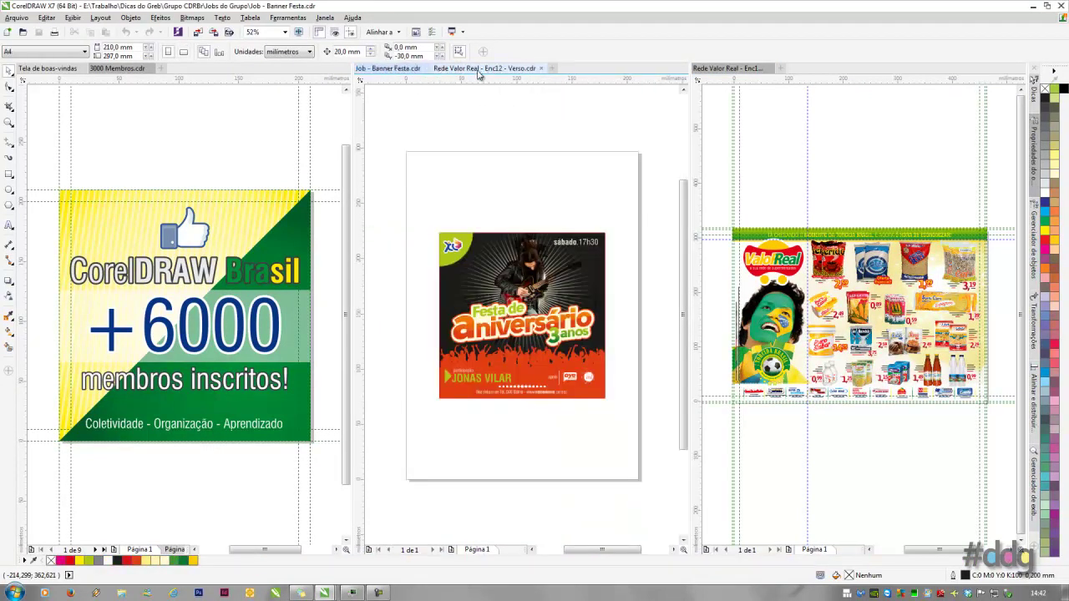
click(479, 70)
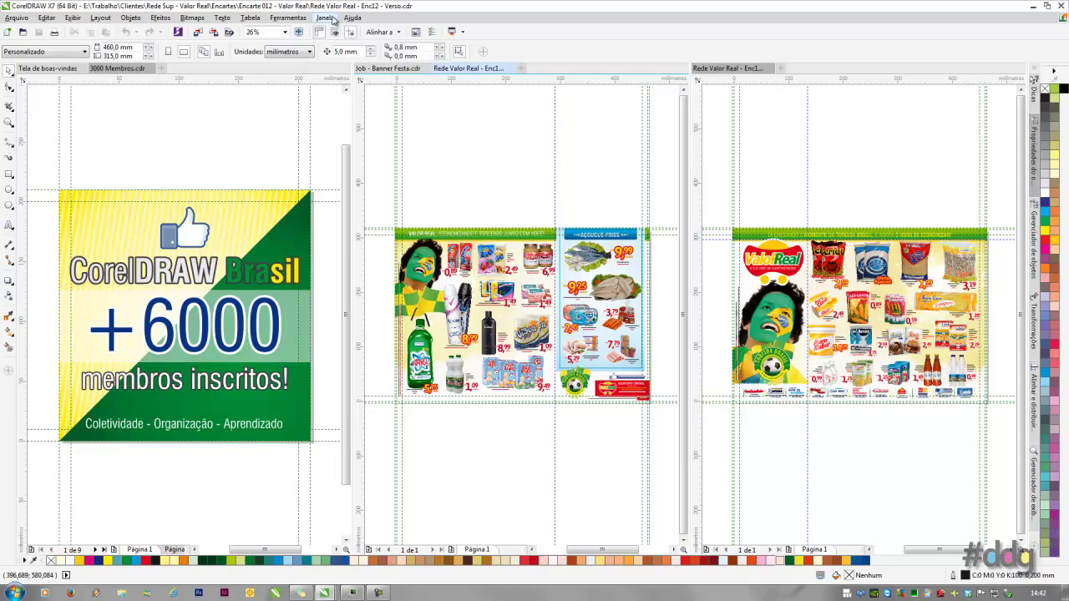
click(335, 20)
click(346, 107)
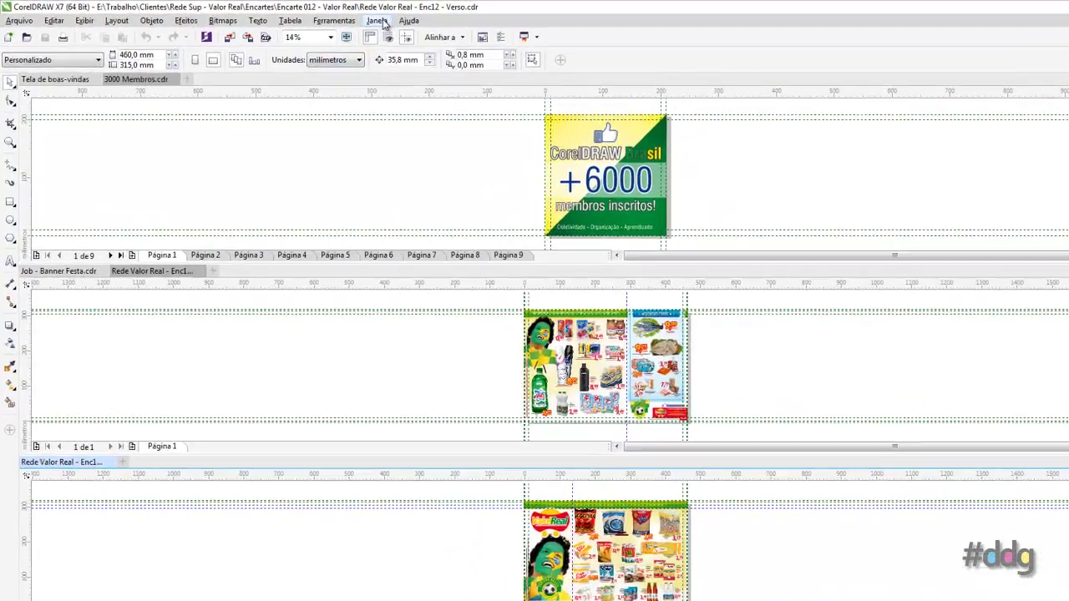
Combine the windows into tabs with Janela > Combinar Janelas, then view Verso, Banner Festa and 3000 Membros.
click(328, 19)
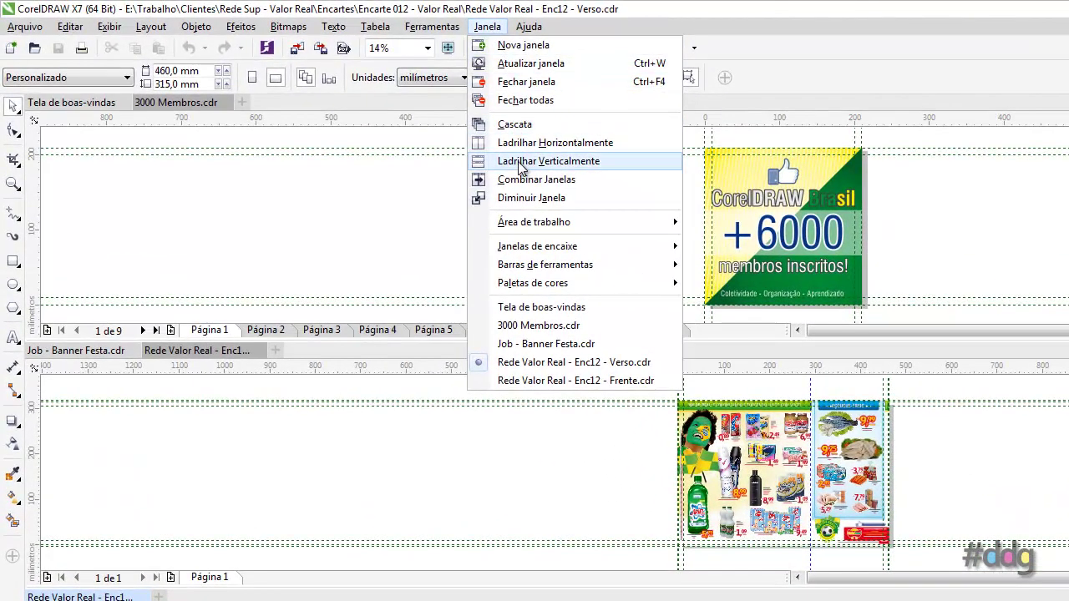
click(521, 180)
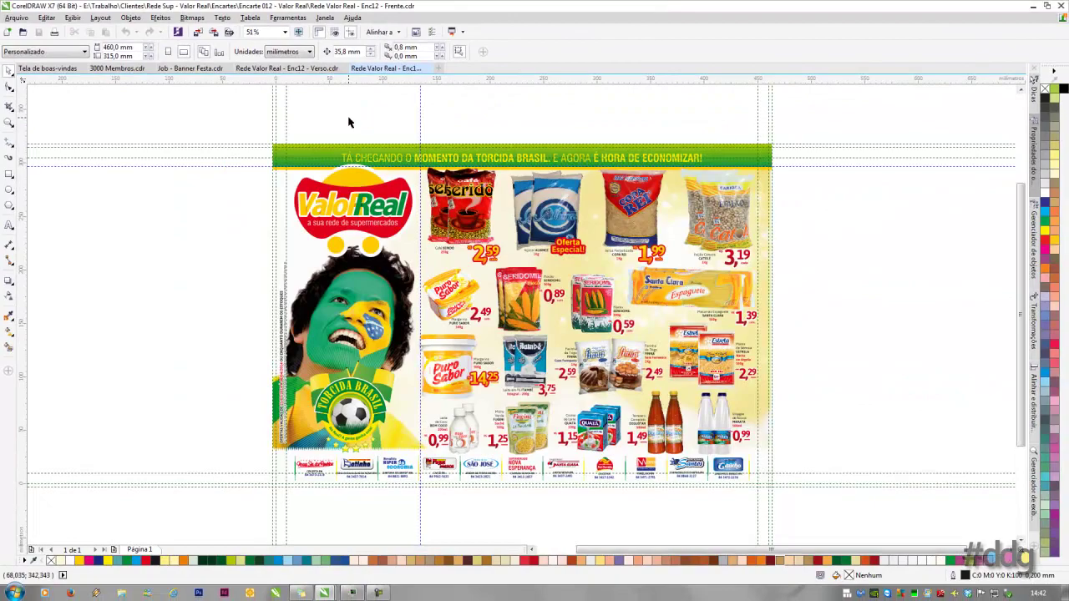
click(288, 69)
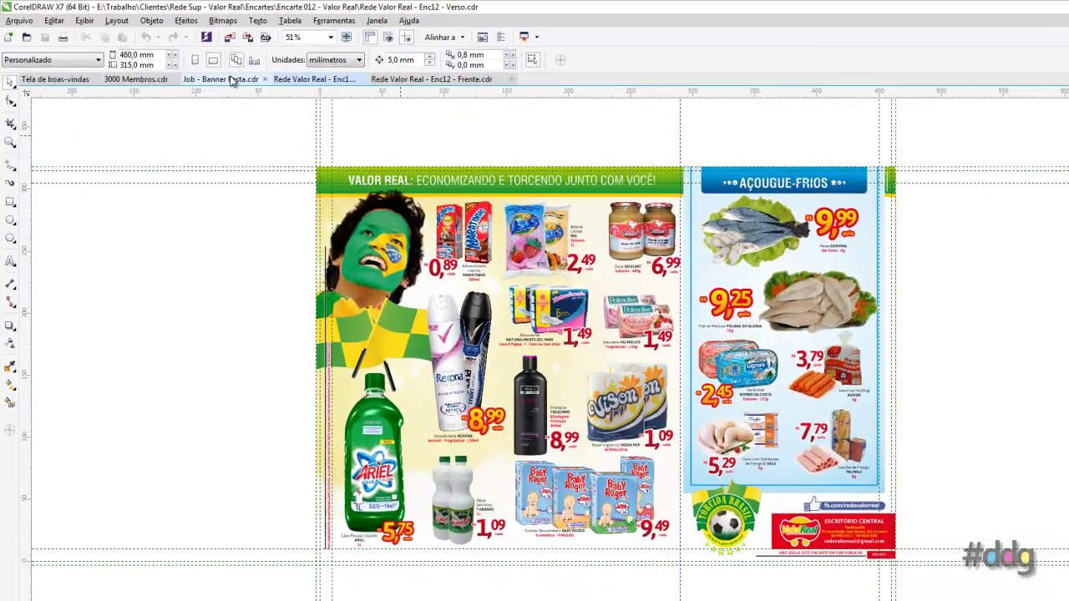
click(159, 69)
click(200, 103)
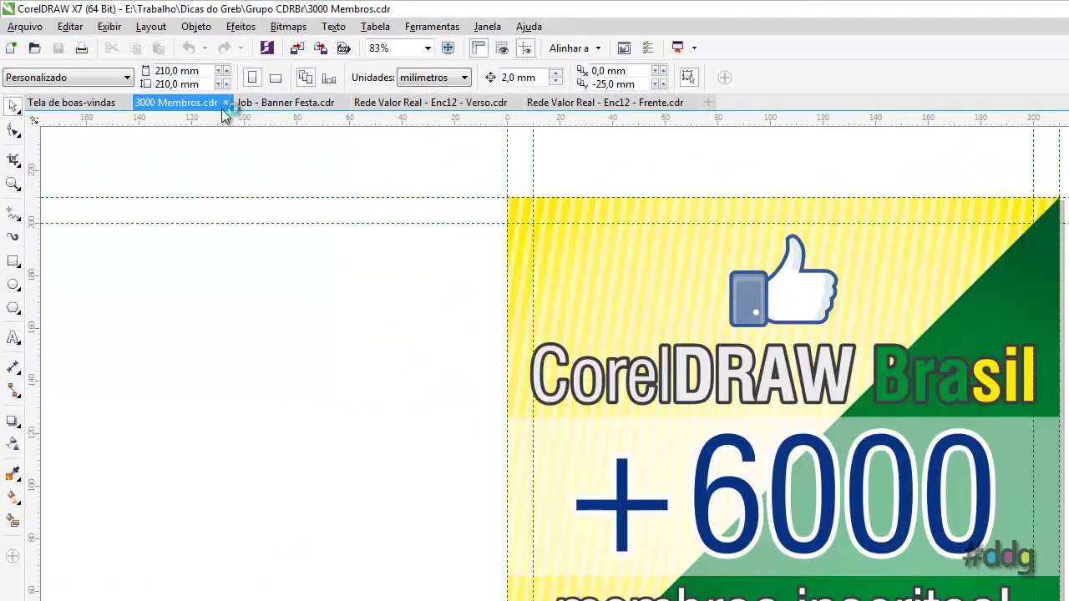
Tear the 3000 Membros.cdr tab off into a floating window and shrink it.
drag(184, 101, 238, 197)
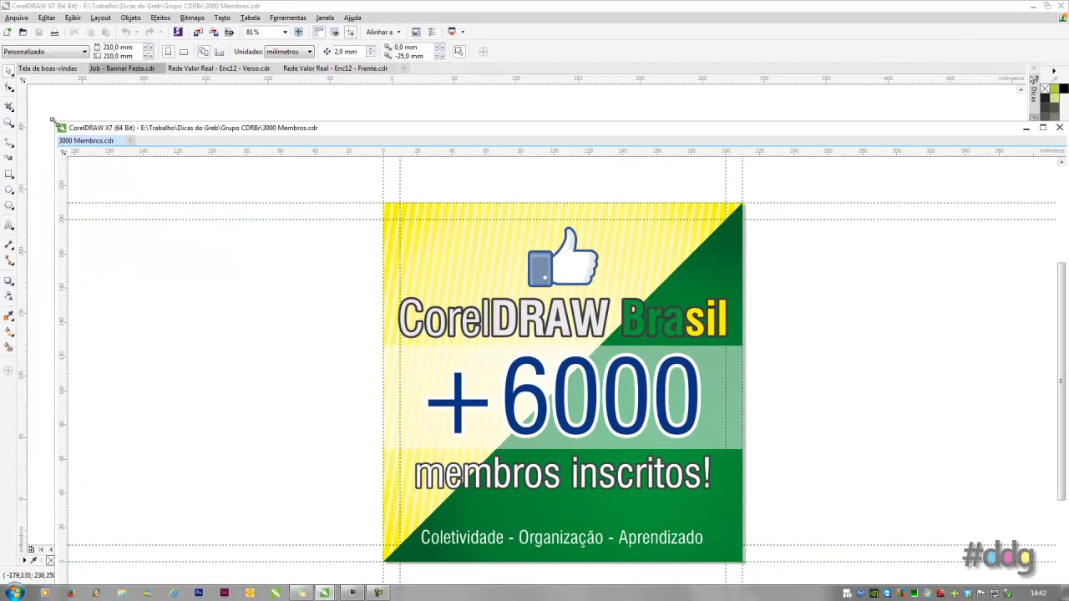
drag(52, 121, 121, 131)
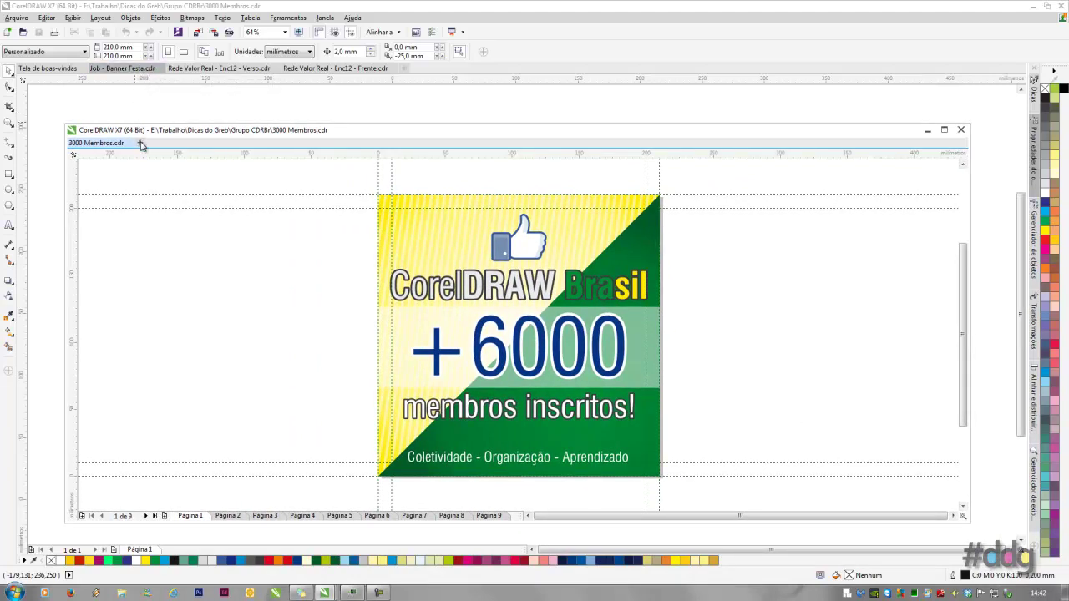
Create blank A4 Sem título-1 in the floating window and dock Job - Banner Festa.cdr there.
click(141, 145)
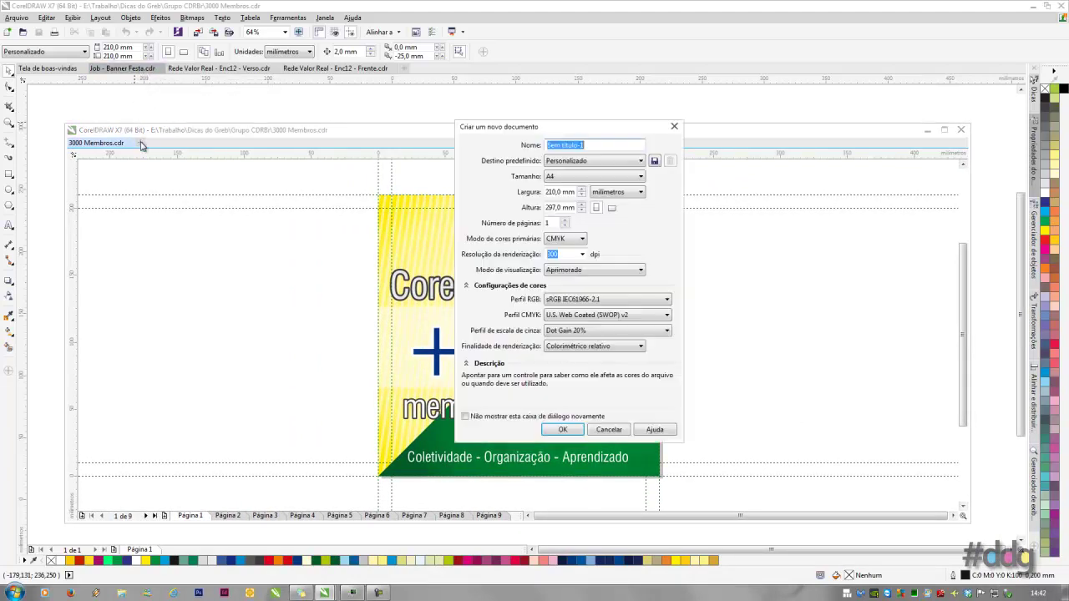
click(563, 430)
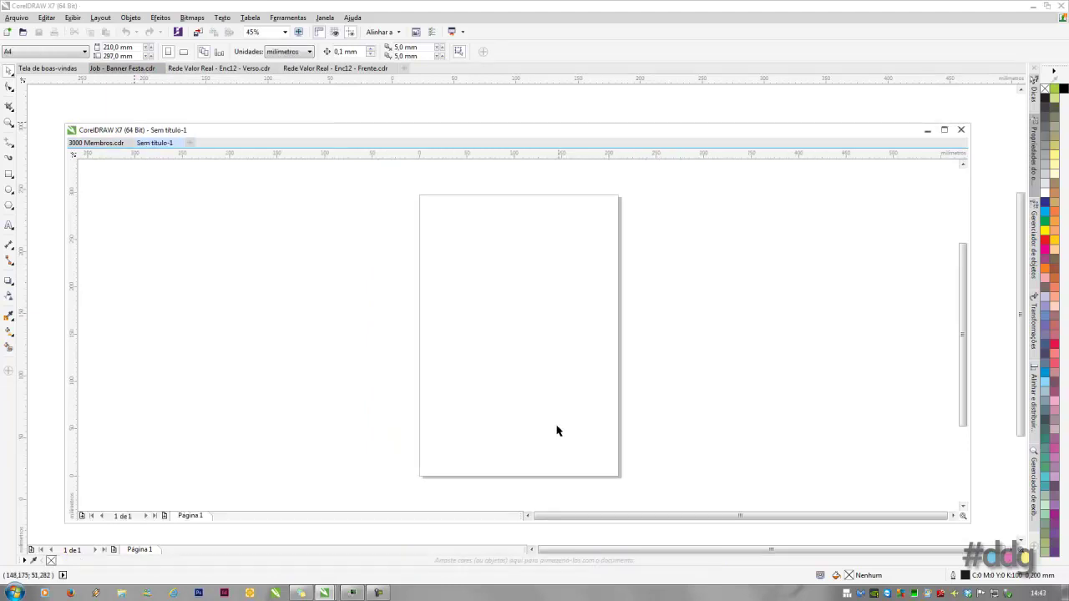
click(131, 71)
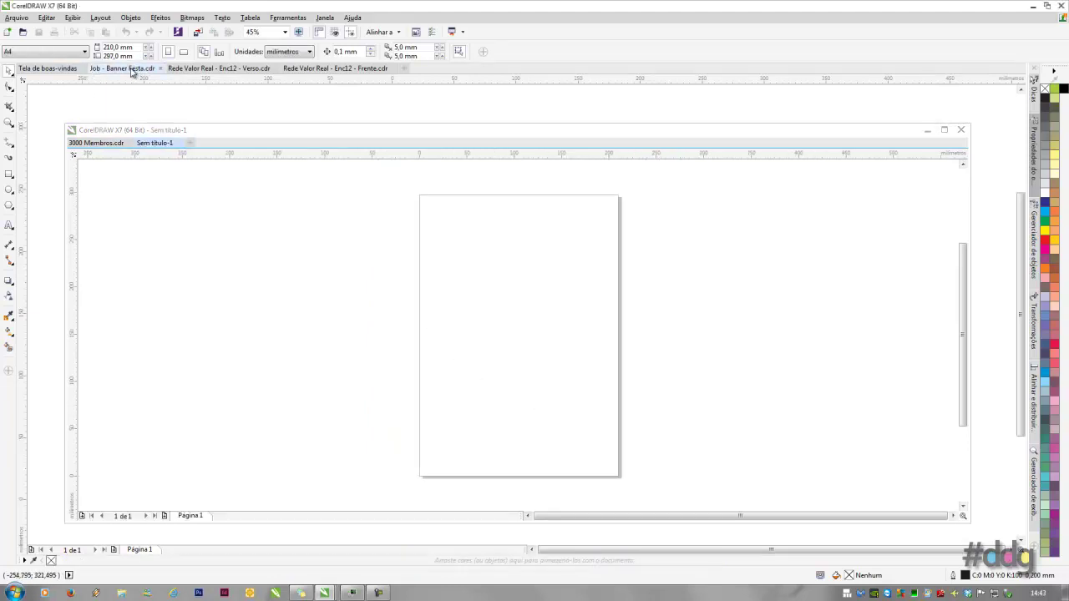
drag(131, 71, 209, 147)
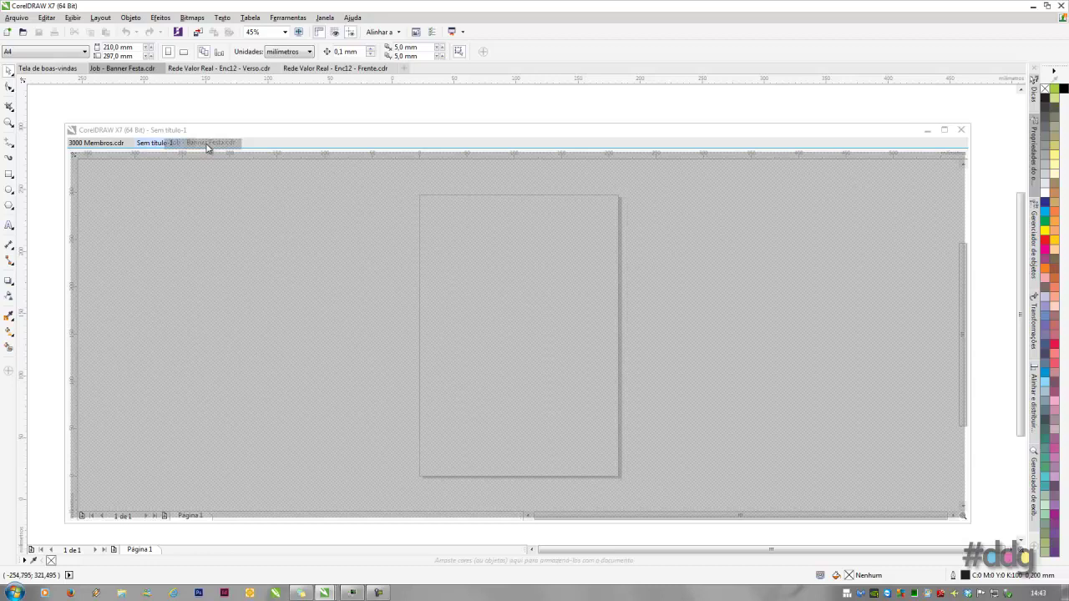
drag(208, 147, 208, 147)
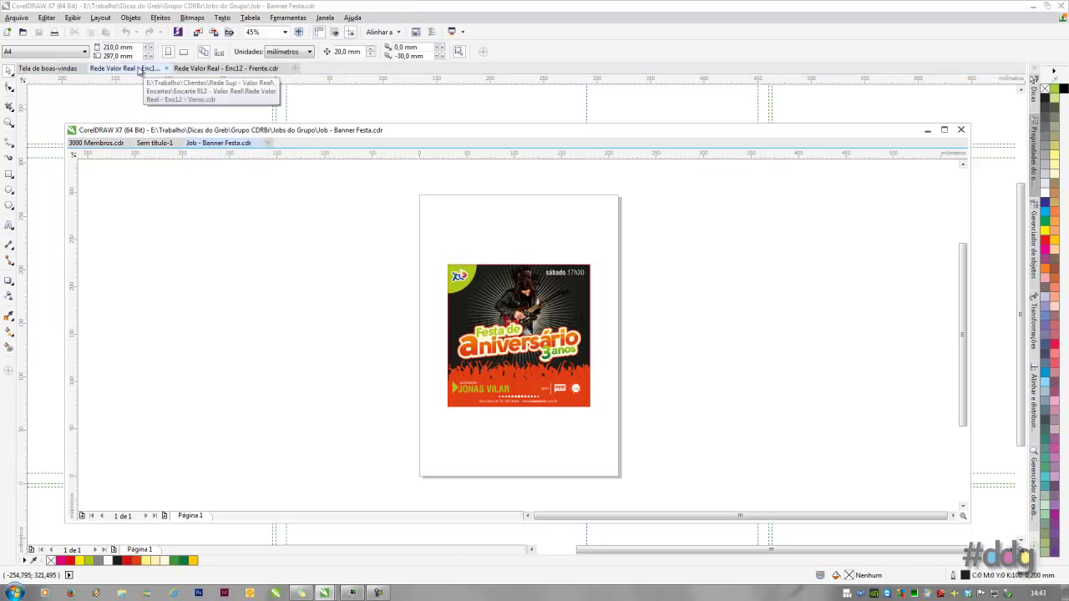
Minimize the floating window, show the Verso flyer in the main window, then restore it.
click(140, 71)
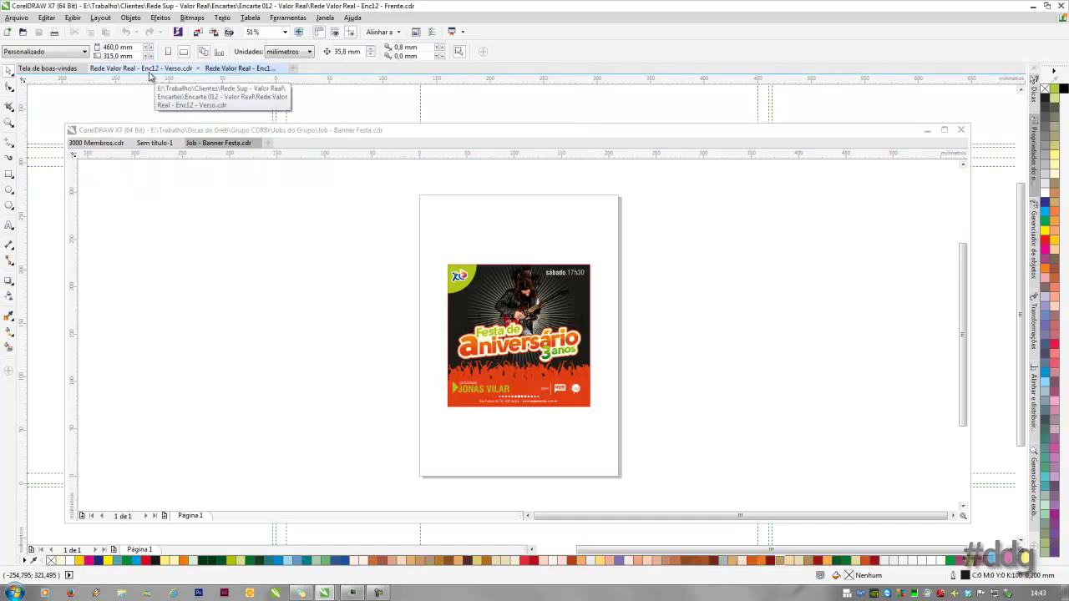
click(926, 131)
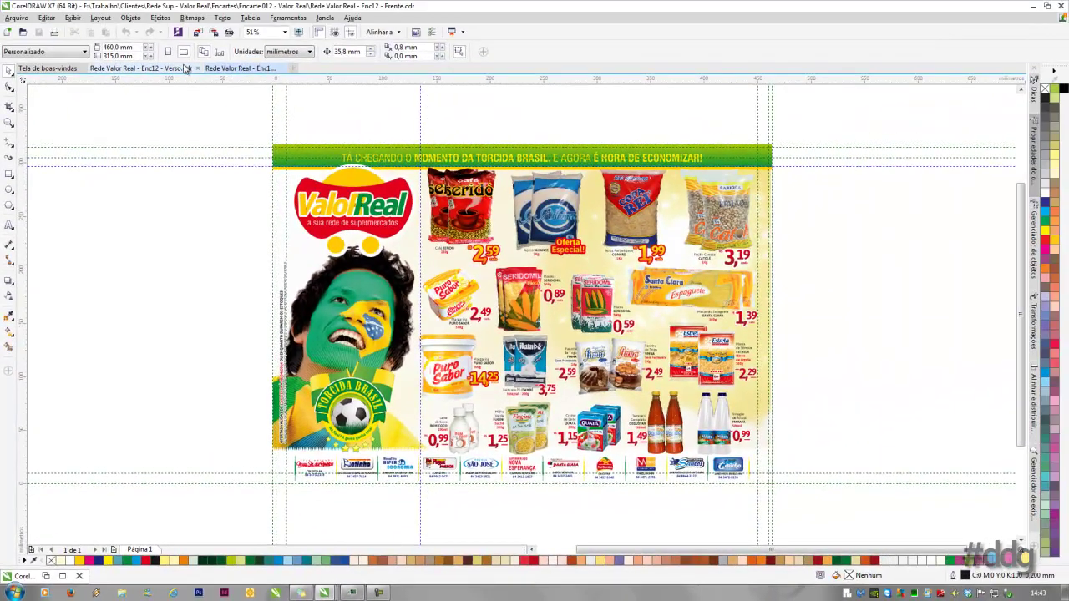
click(182, 68)
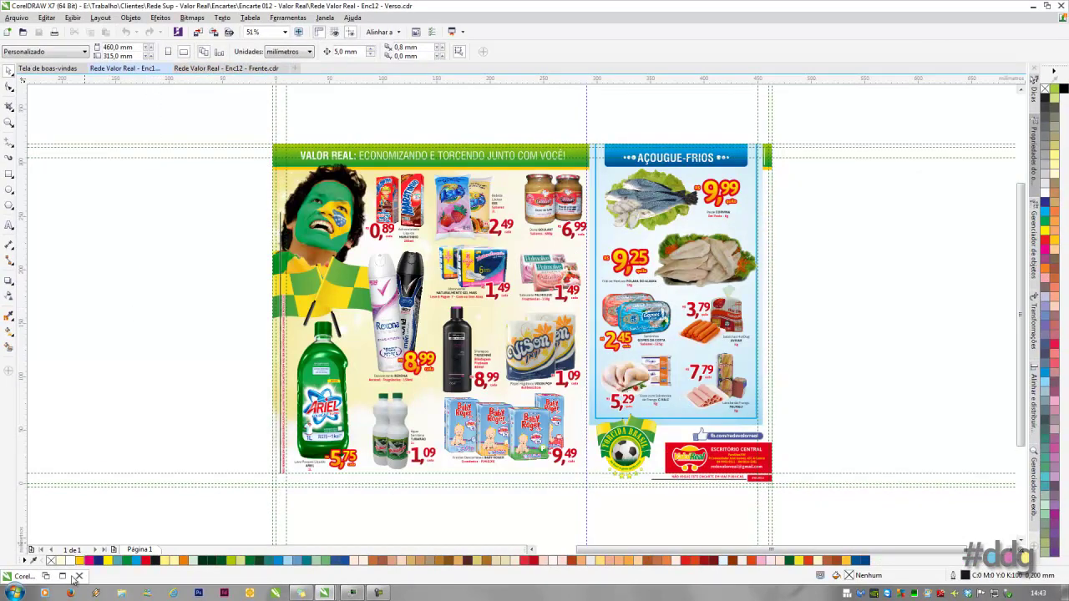
click(46, 576)
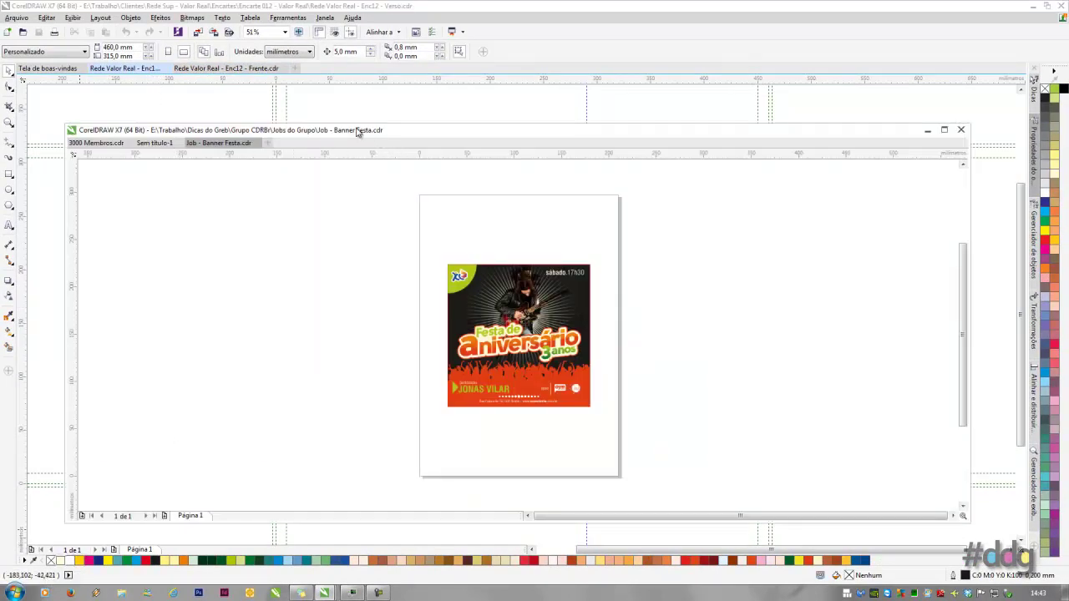
Nudge the floating window up and left, then maximize it full screen.
drag(356, 131, 336, 113)
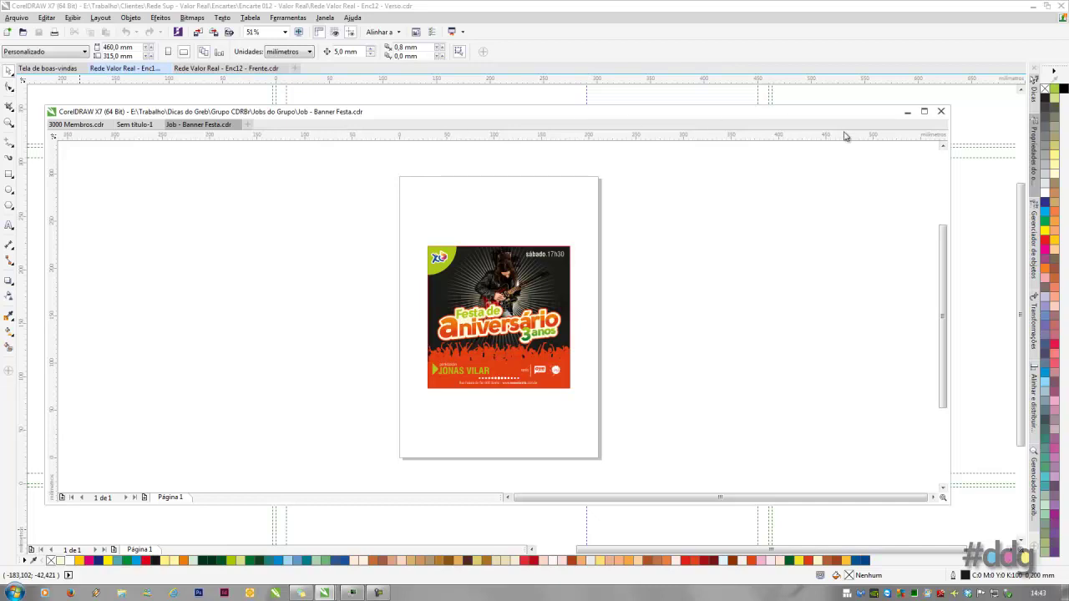
click(926, 111)
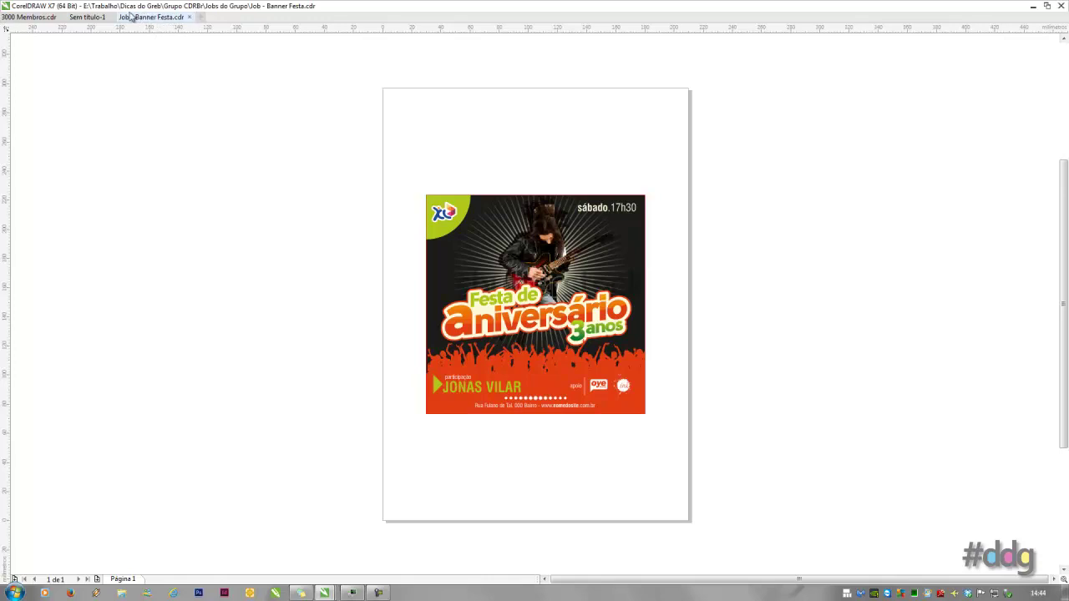
Bring Job - Banner Festa.cdr to the front and restore it into a floating window.
click(102, 18)
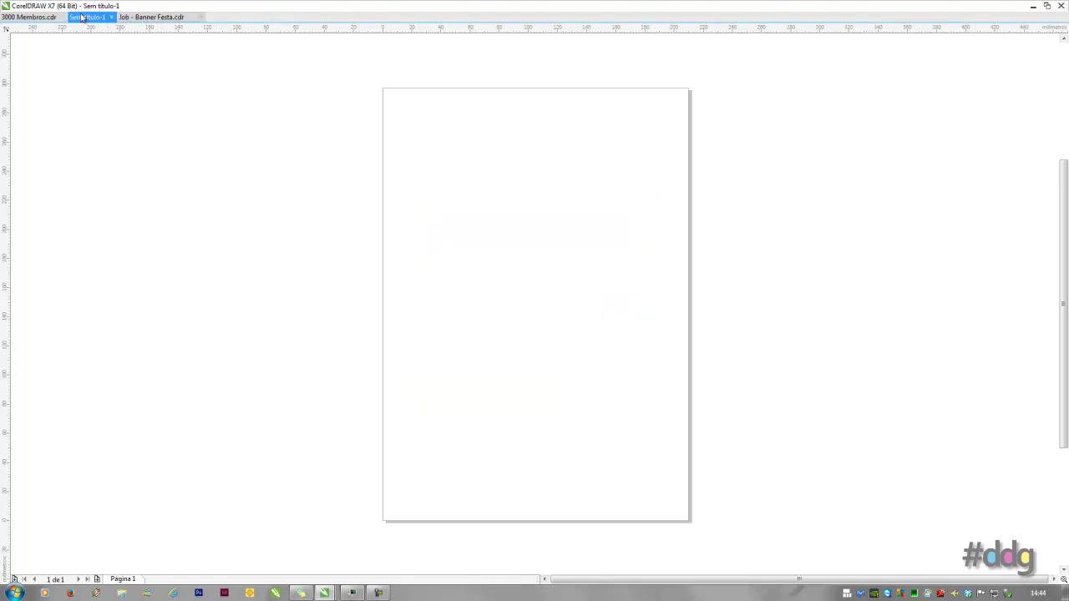
click(35, 18)
click(87, 18)
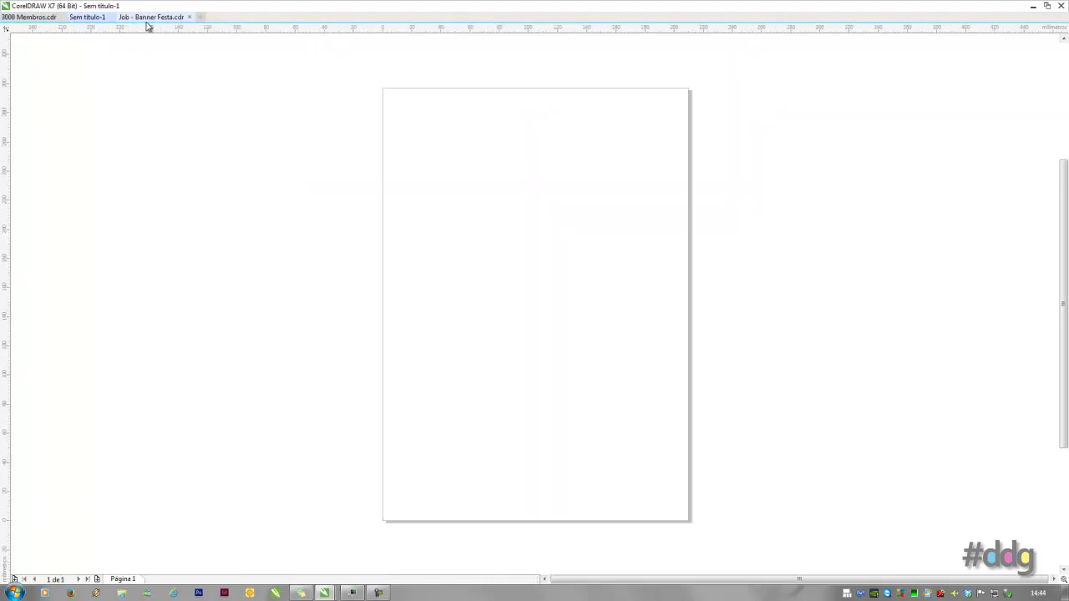
click(154, 18)
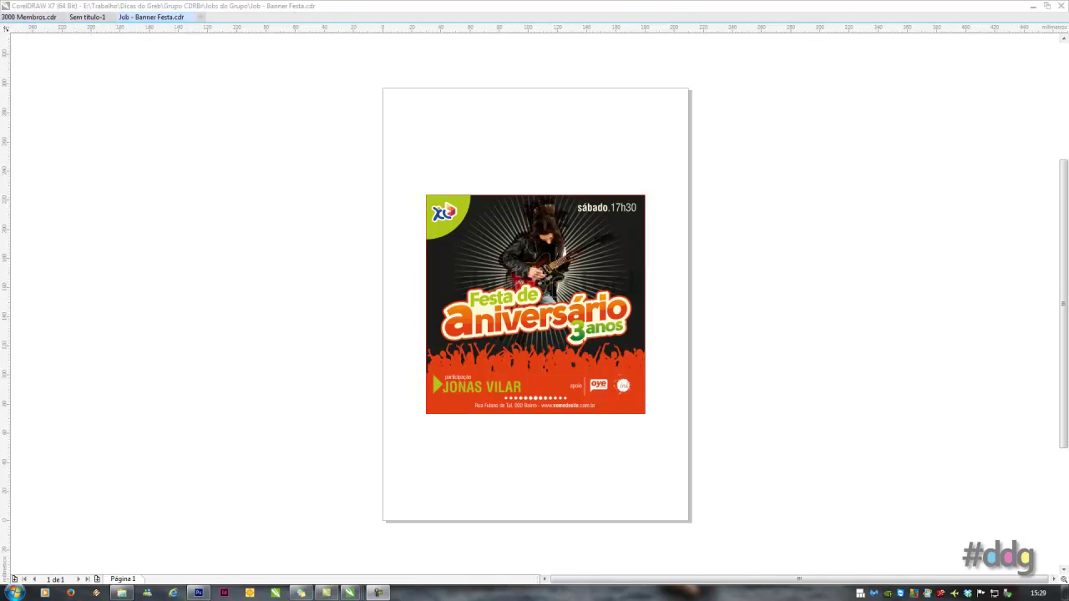
click(24, 17)
click(94, 18)
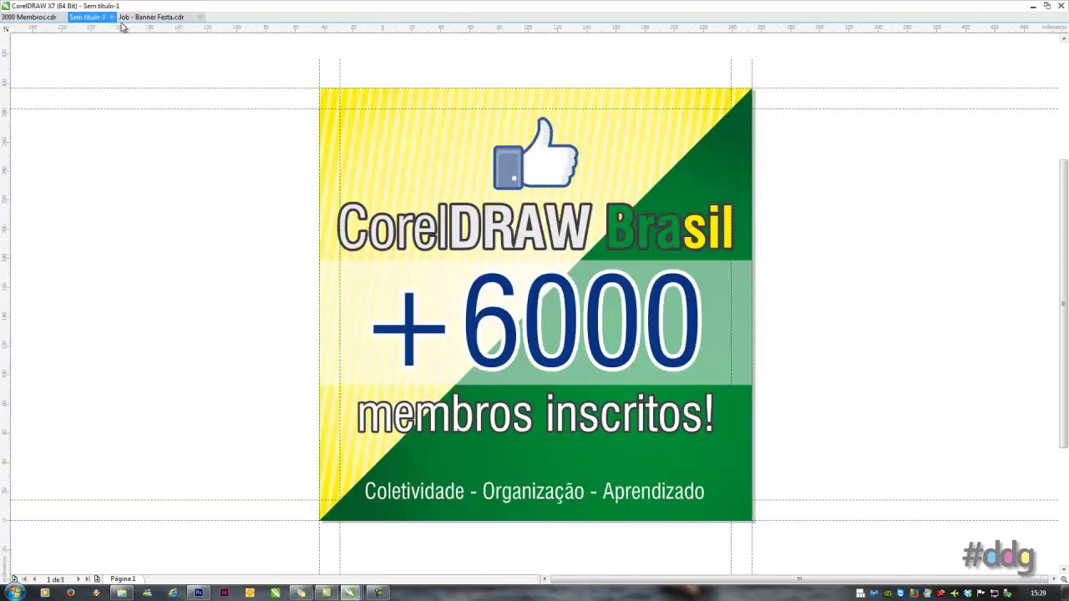
click(148, 18)
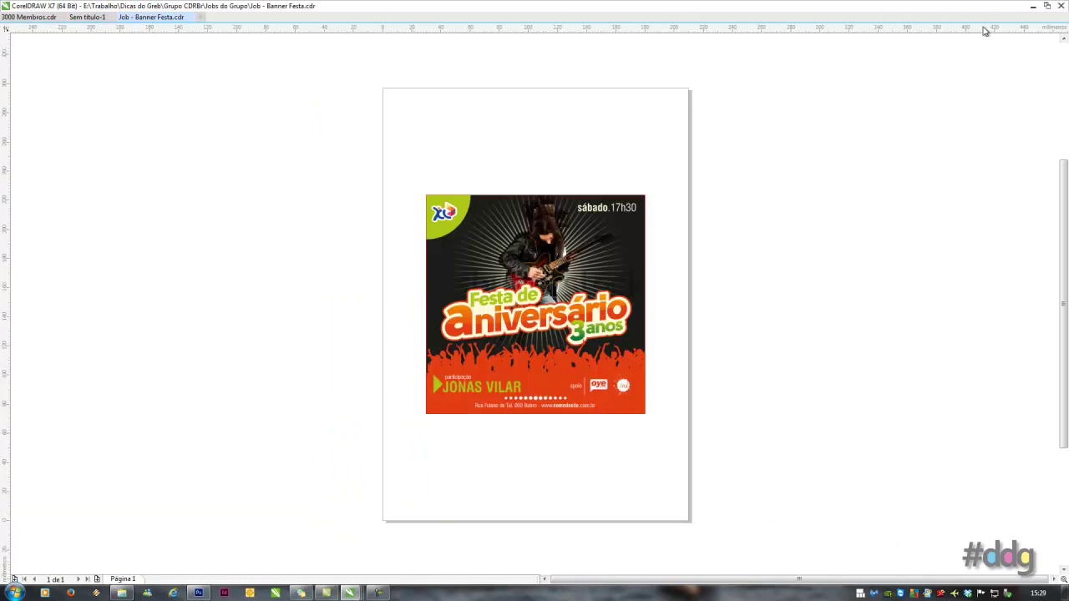
click(1048, 6)
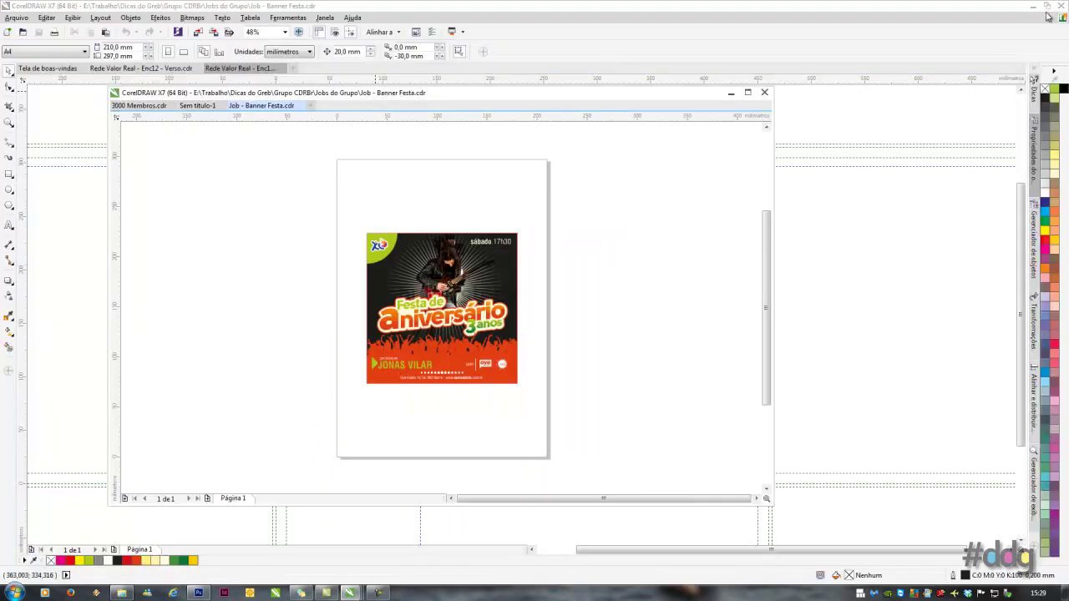
Reposition the floating banner window and view the Rede Valor Real Verso and Frente documents.
drag(497, 97, 526, 100)
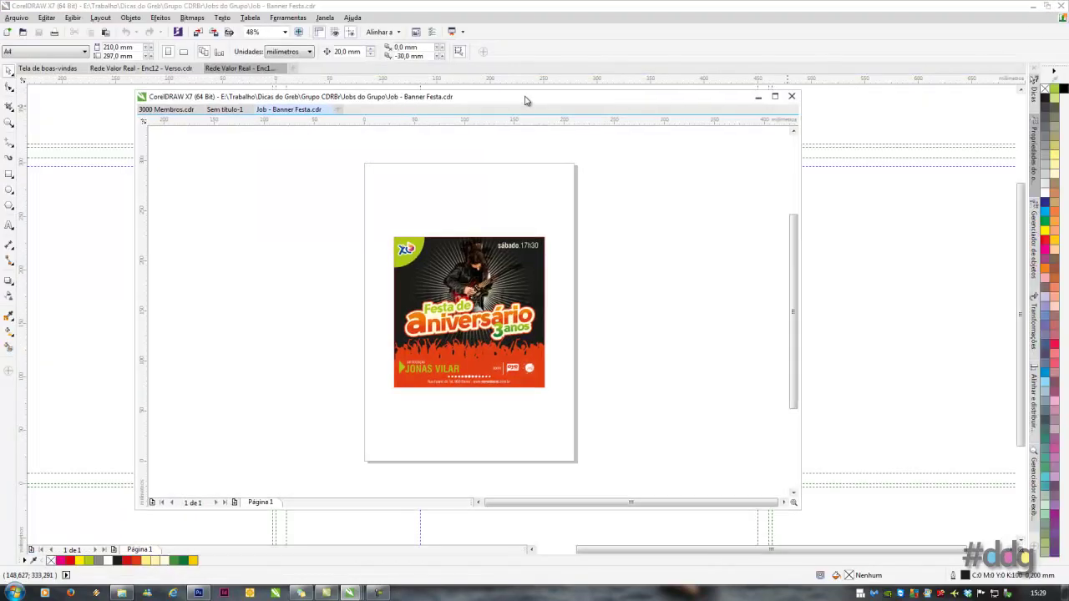
click(134, 69)
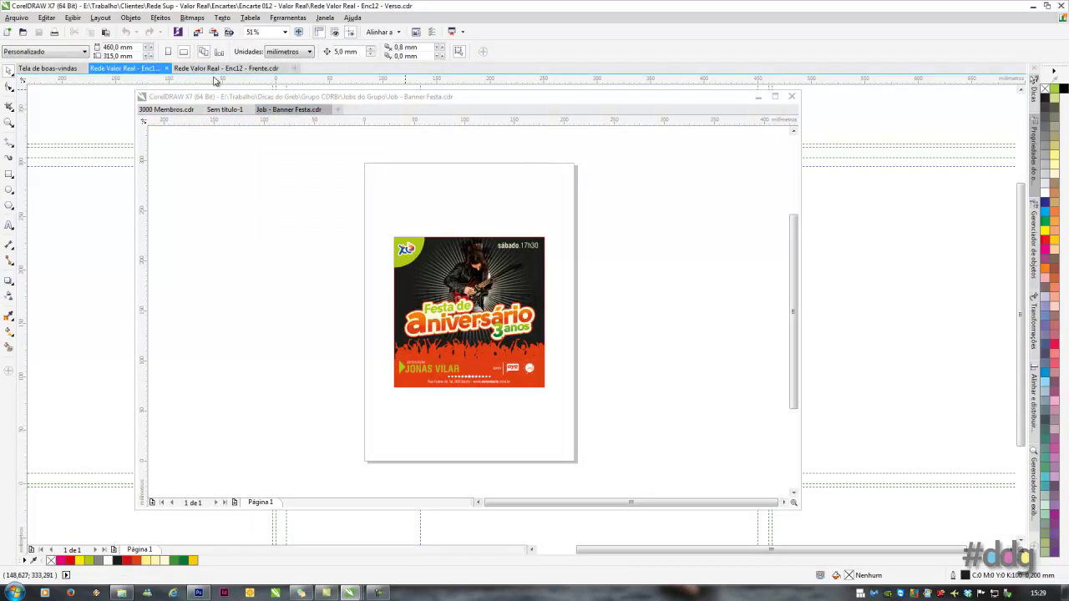
click(237, 68)
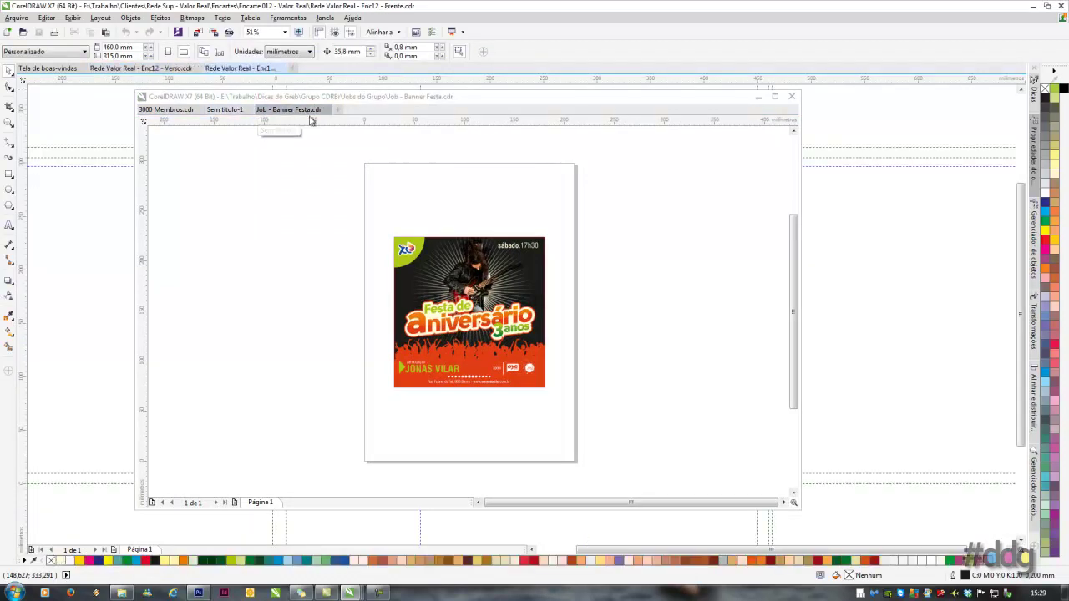
Close the blank Sem título-1 document and show the Tela de boas-vindas welcome screen.
drag(301, 96, 399, 105)
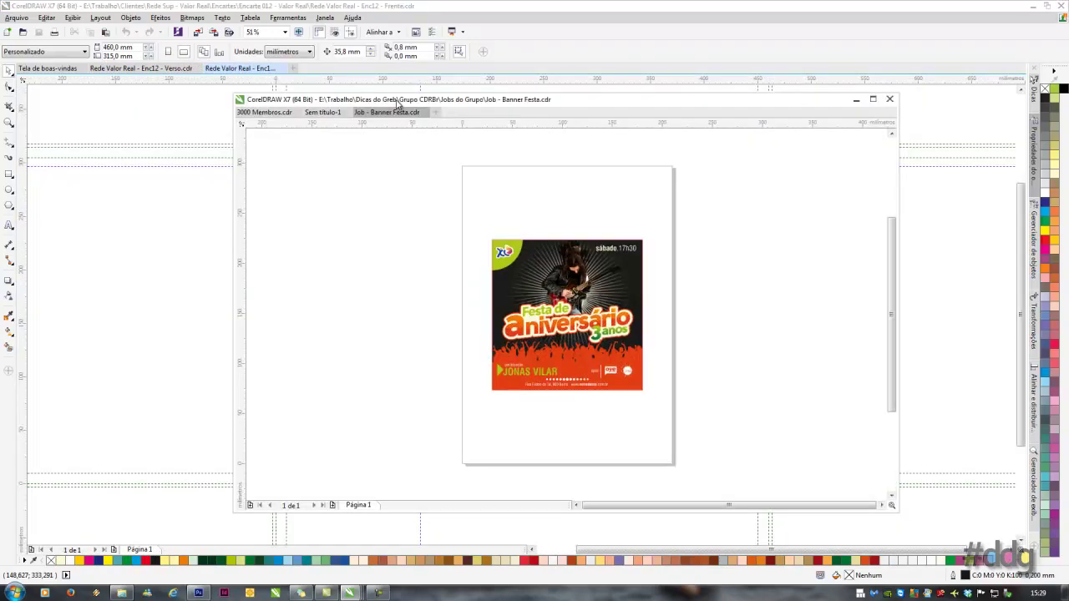
click(347, 112)
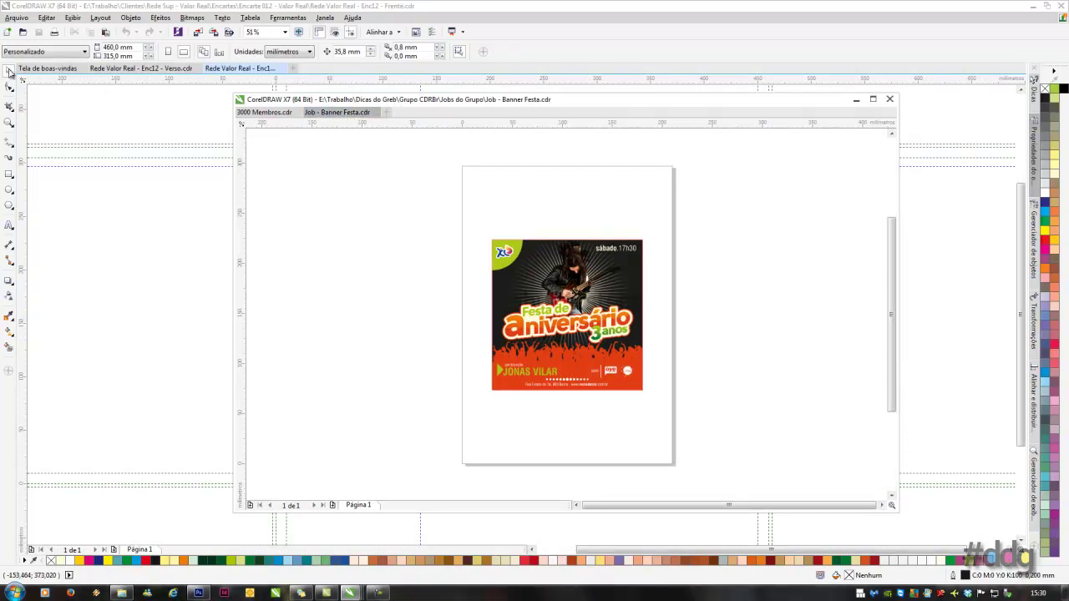
click(46, 68)
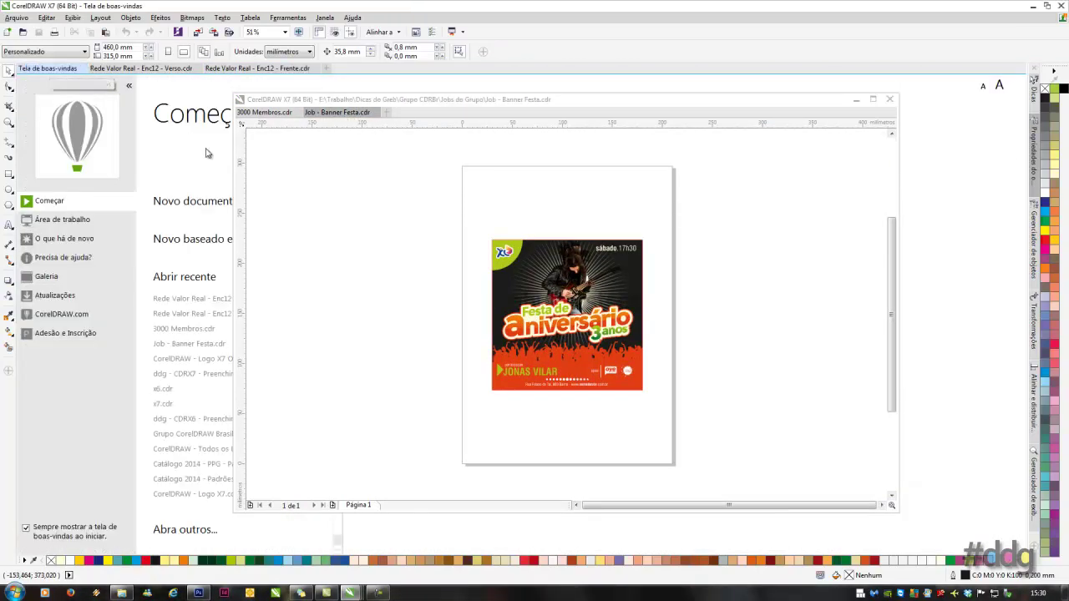
Open CorelDRAW - Logo X7 Oficial.cdr from the Welcome Screen's Abrir recente list.
drag(326, 100, 410, 105)
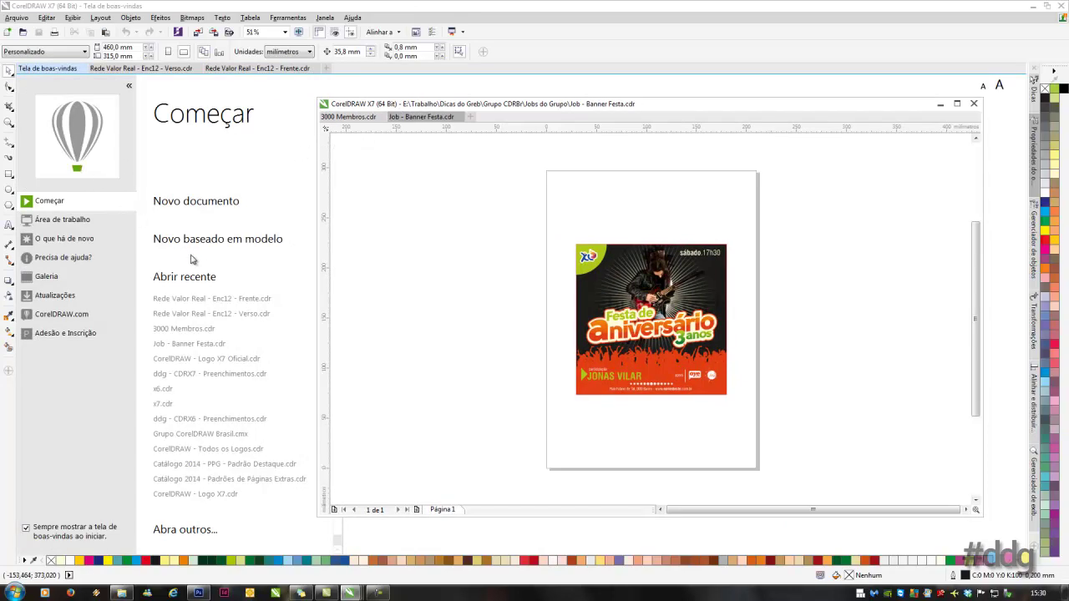
click(191, 360)
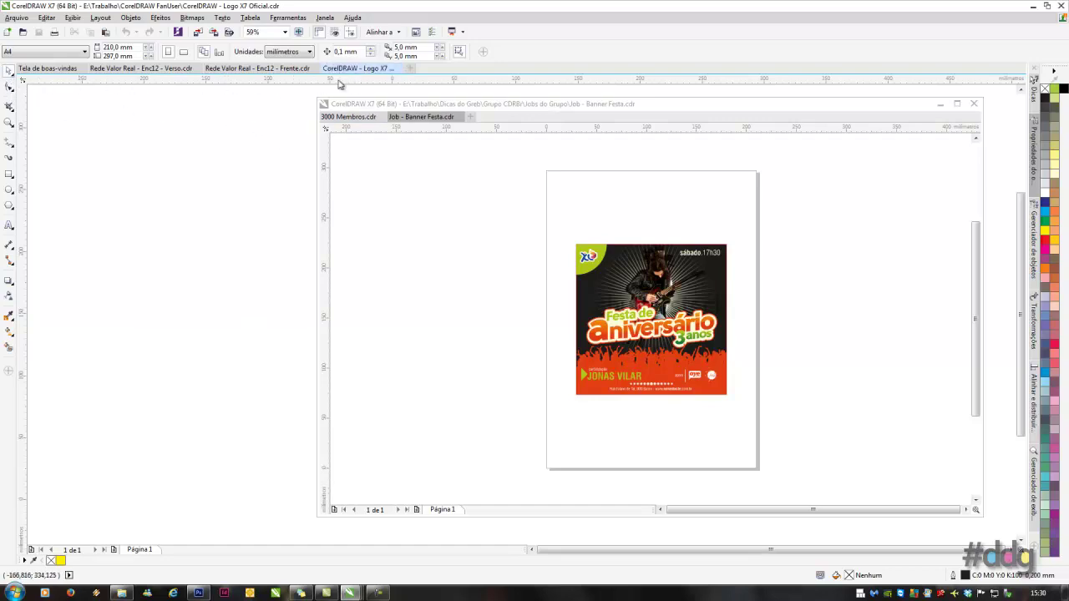
Close the Rede Valor Real Frente, Verso and Logo X7 documents, then dock Banner Festa as a tab.
click(182, 69)
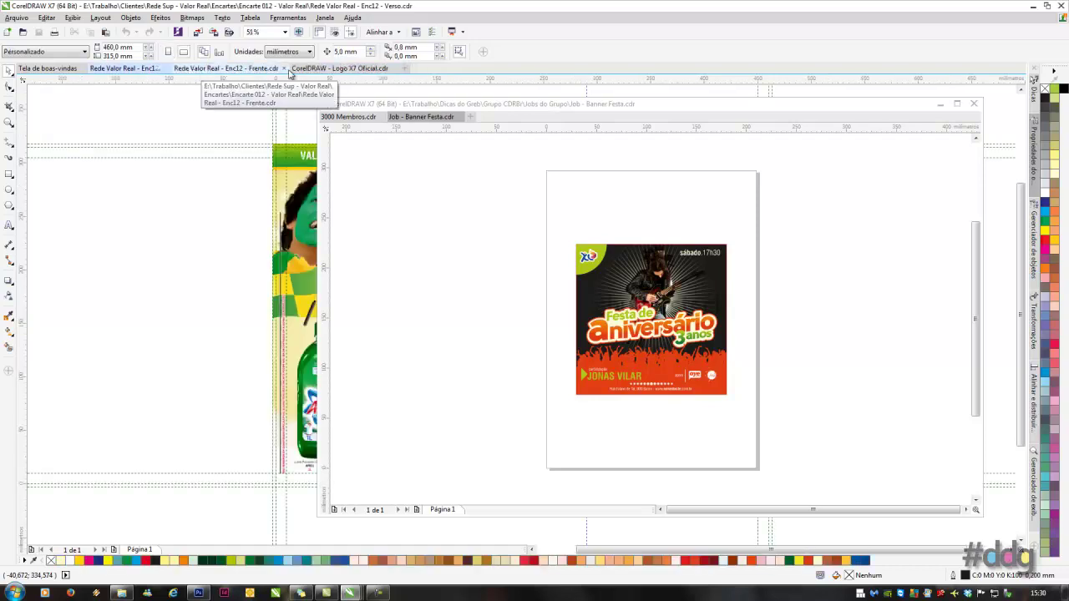
click(285, 69)
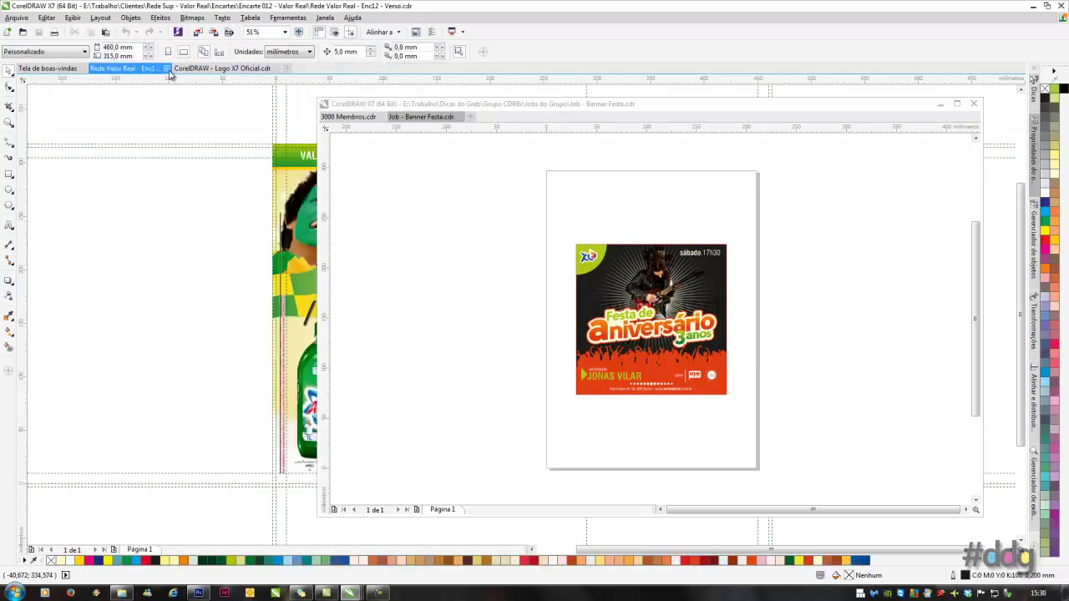
click(167, 69)
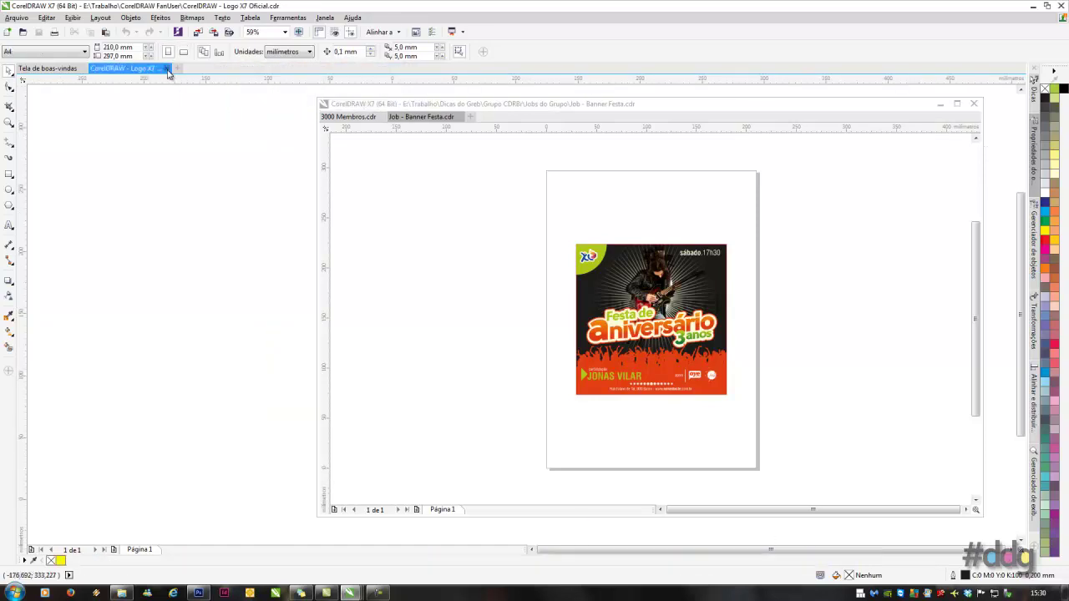
click(167, 70)
click(401, 105)
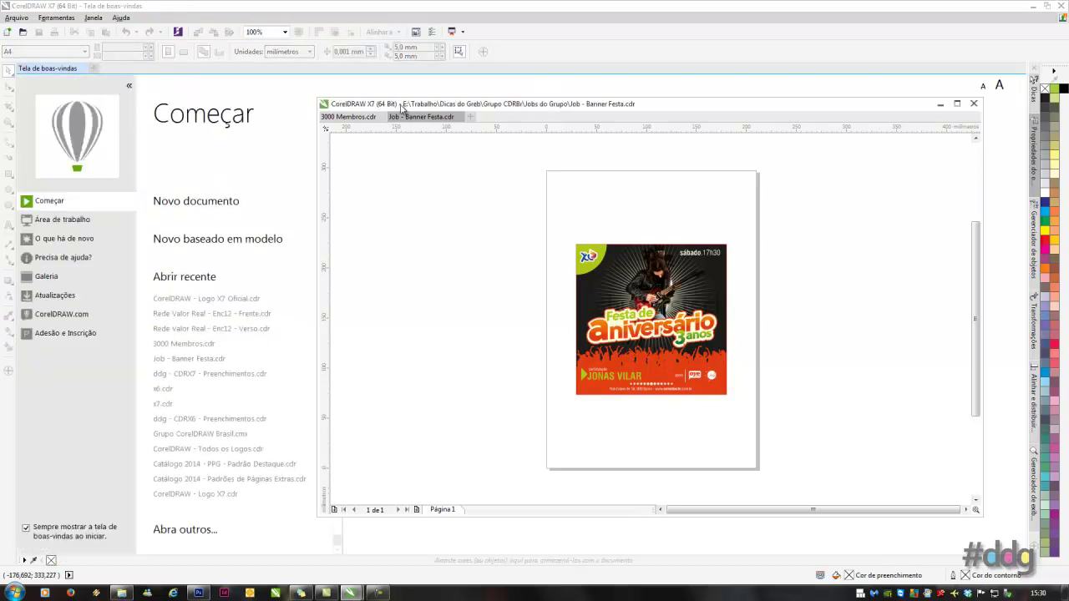
drag(401, 107, 372, 95)
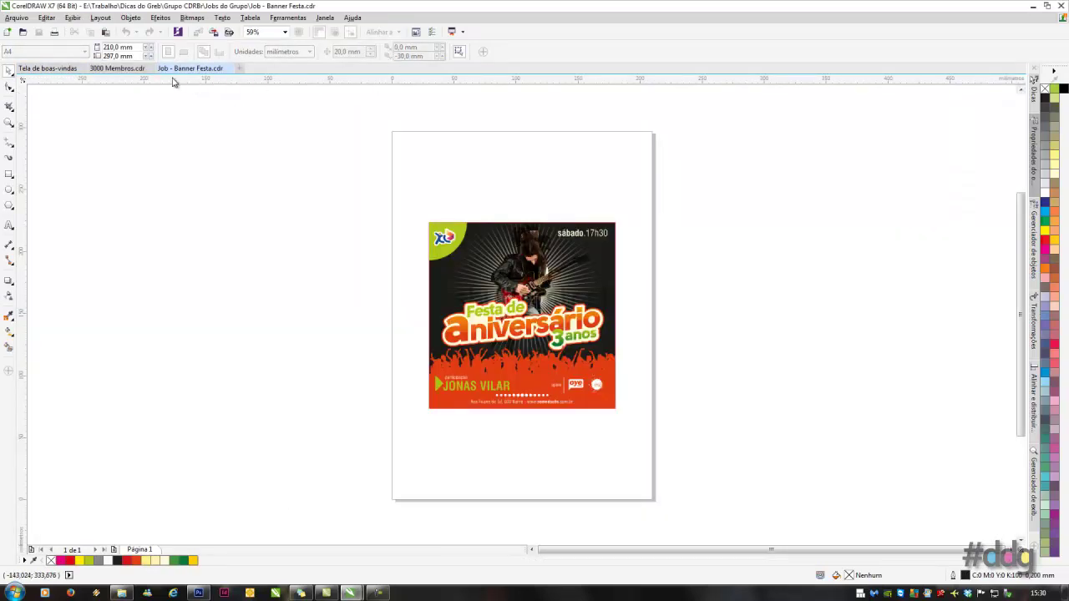
Pull 3000 Membros and Banner Festa into one floating window and narrow it.
drag(155, 98, 201, 133)
drag(134, 71, 270, 113)
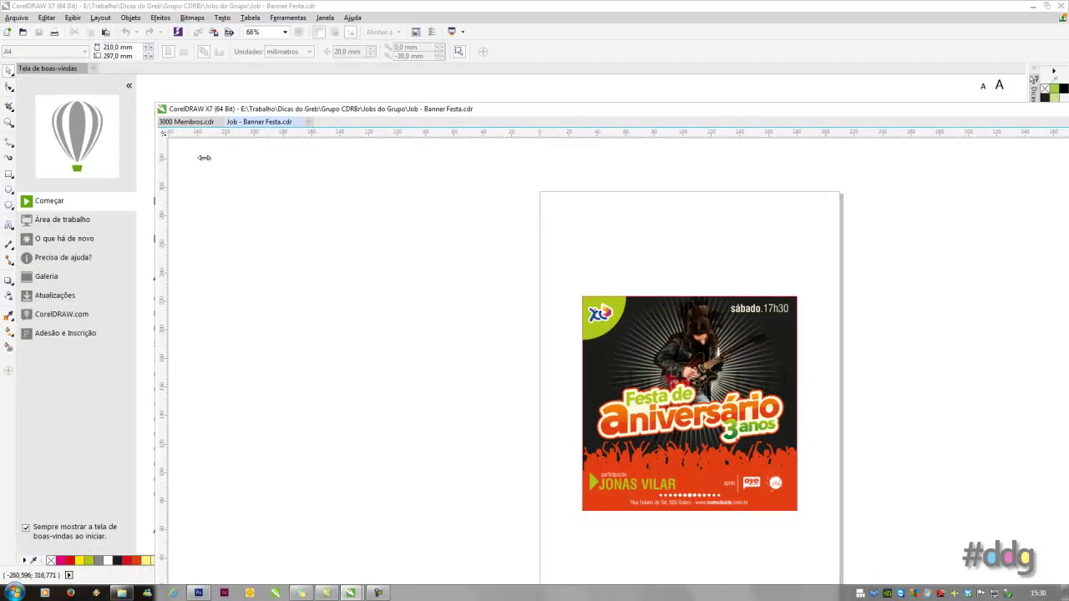
drag(157, 159, 276, 160)
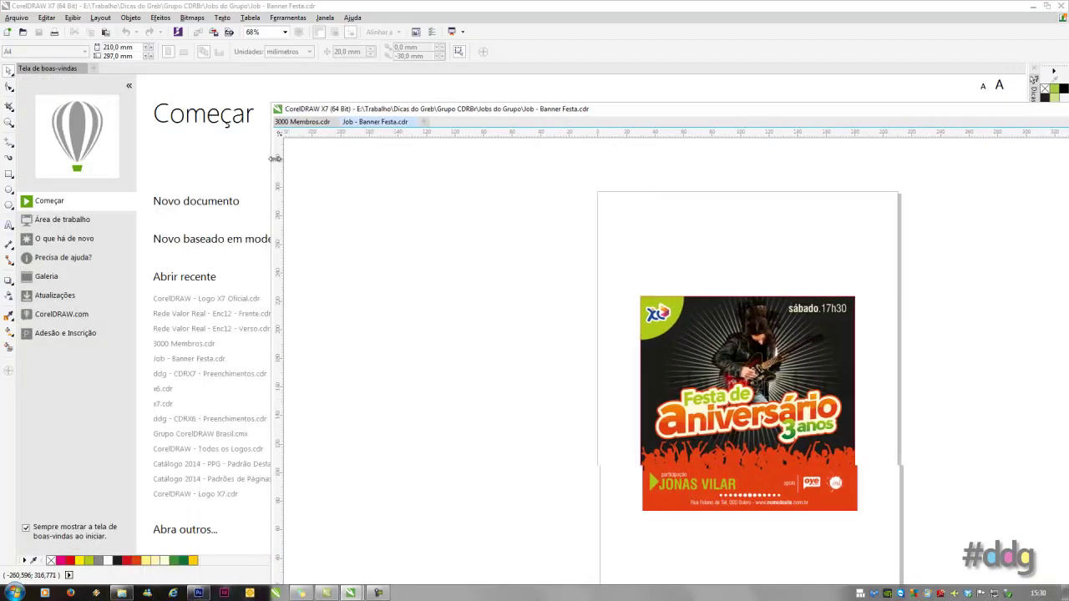
Open Logo X7 Oficial.cdr from Abrir recente and close the Tela de boas-vindas tab.
click(212, 301)
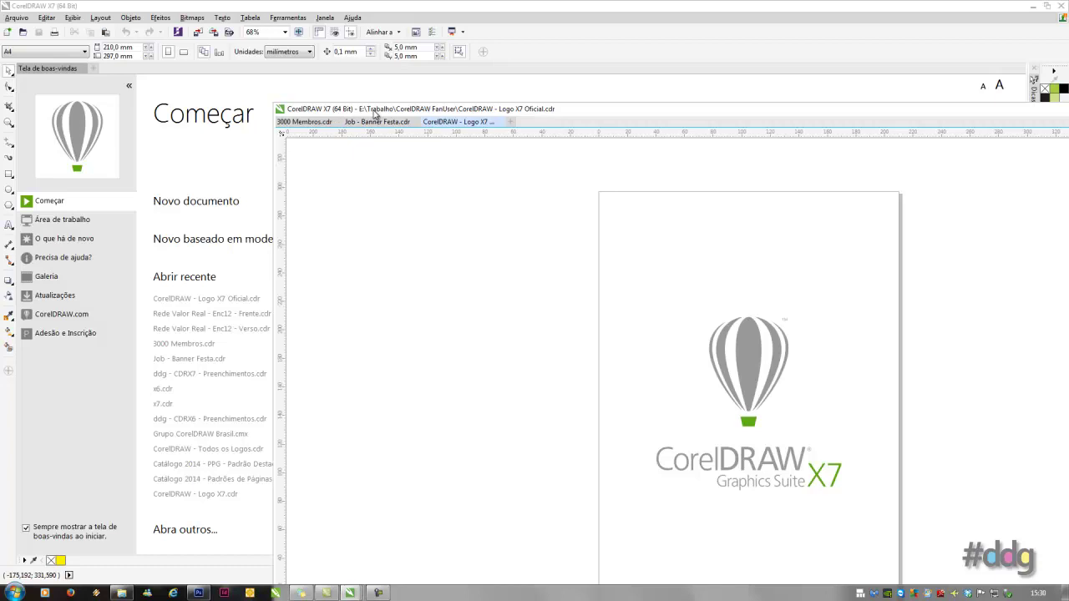
drag(376, 108, 306, 105)
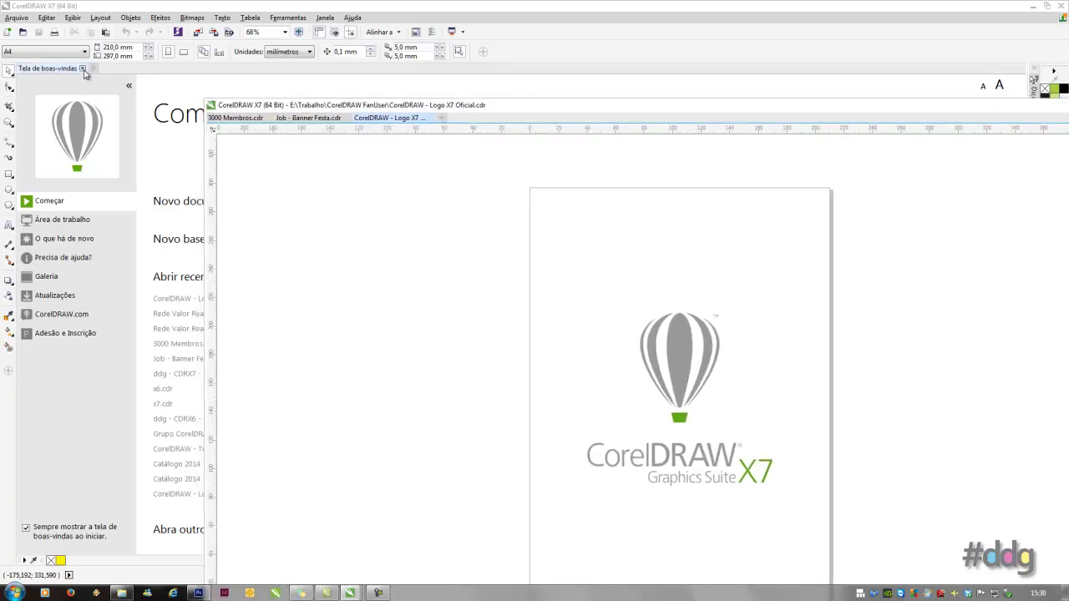
click(84, 70)
drag(381, 106, 300, 102)
Tile the open documents with Janela > Ladrilhar Horizontalmente.
click(325, 18)
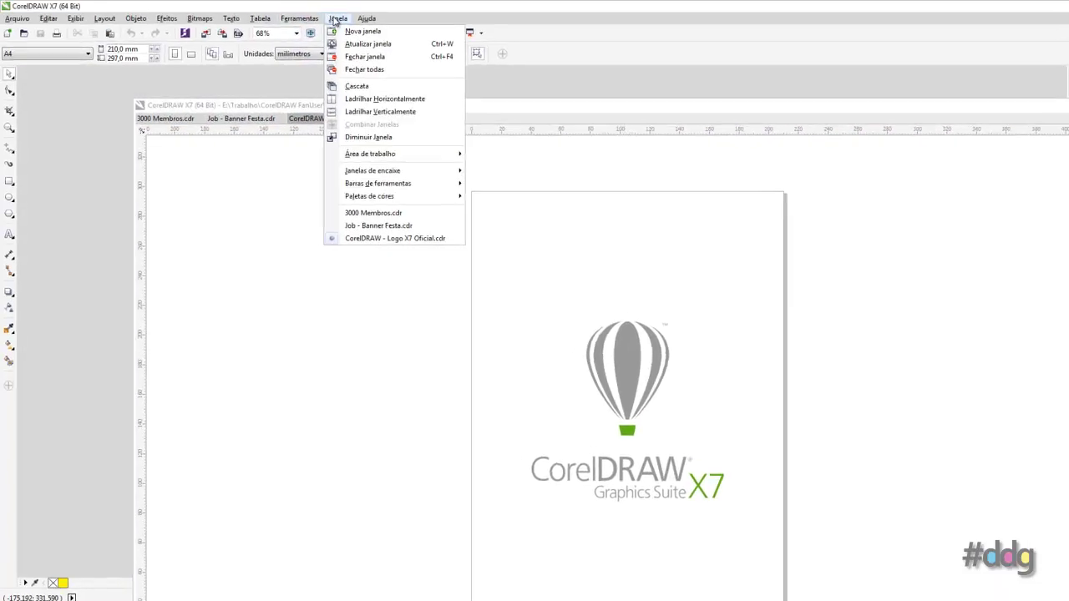
click(367, 101)
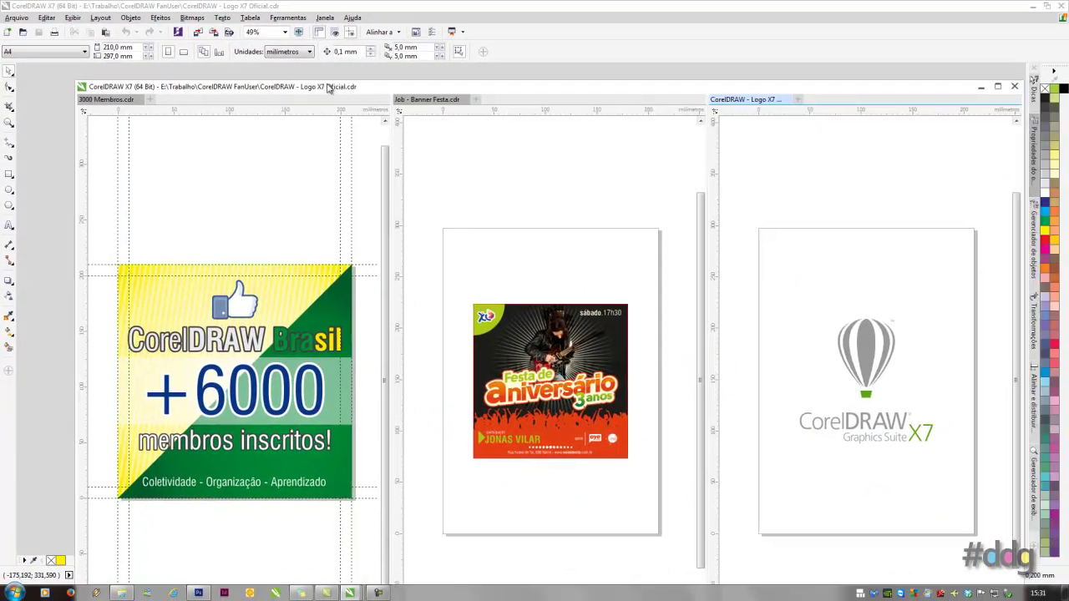
drag(330, 89, 267, 72)
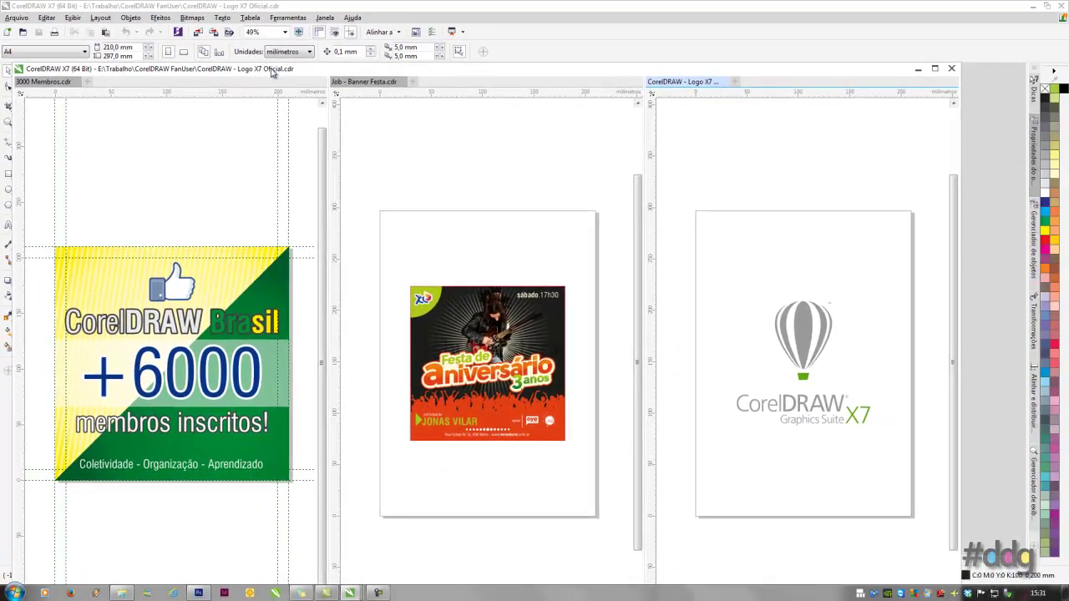
Combine the tiled windows back into tabs and maximise the document to fill the workspace.
click(325, 17)
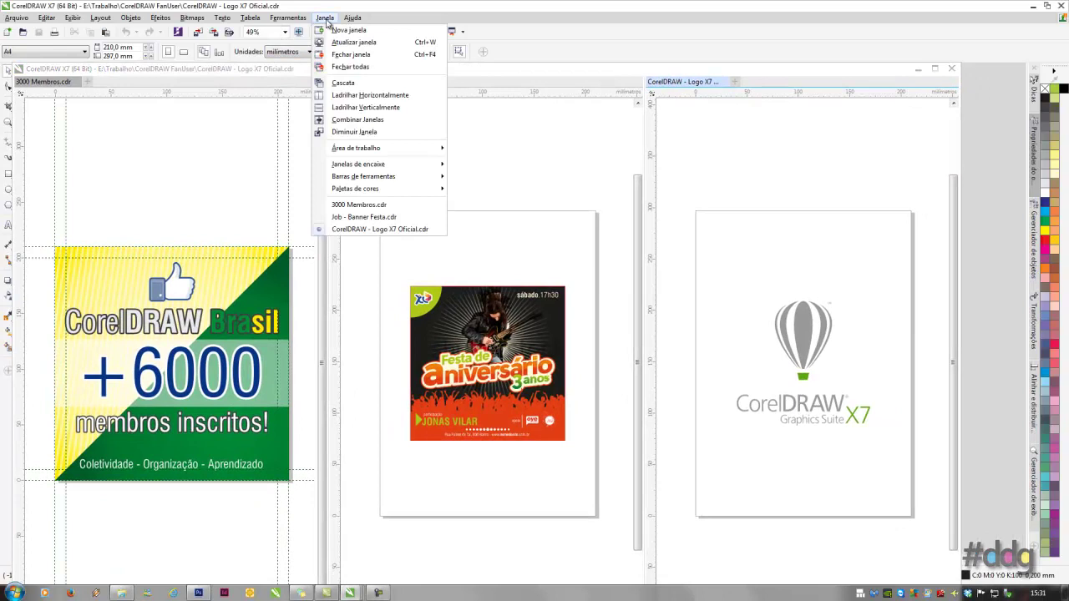
click(340, 118)
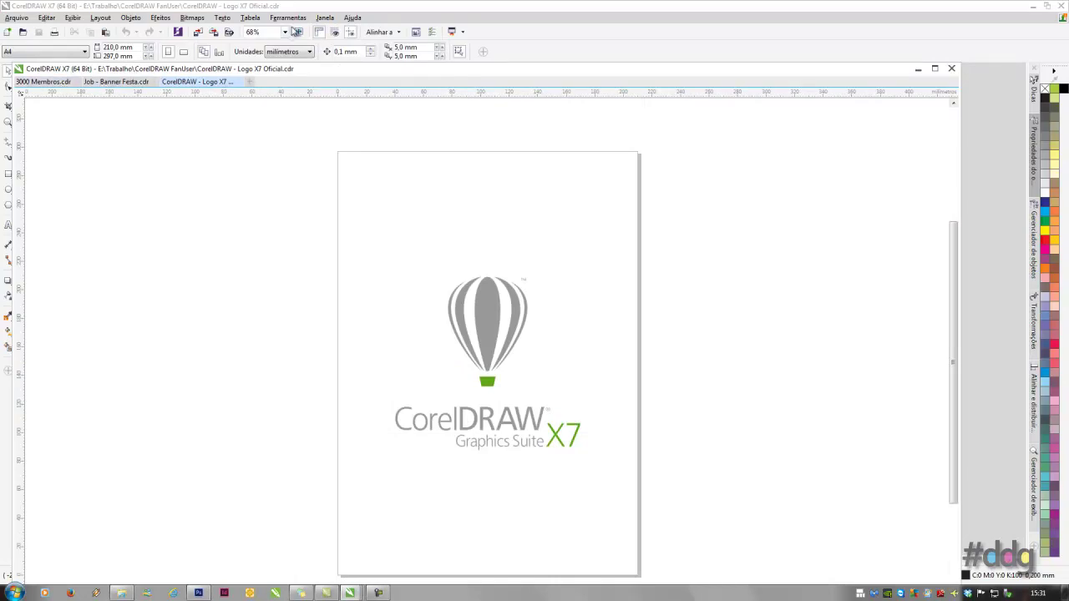
double_click(334, 74)
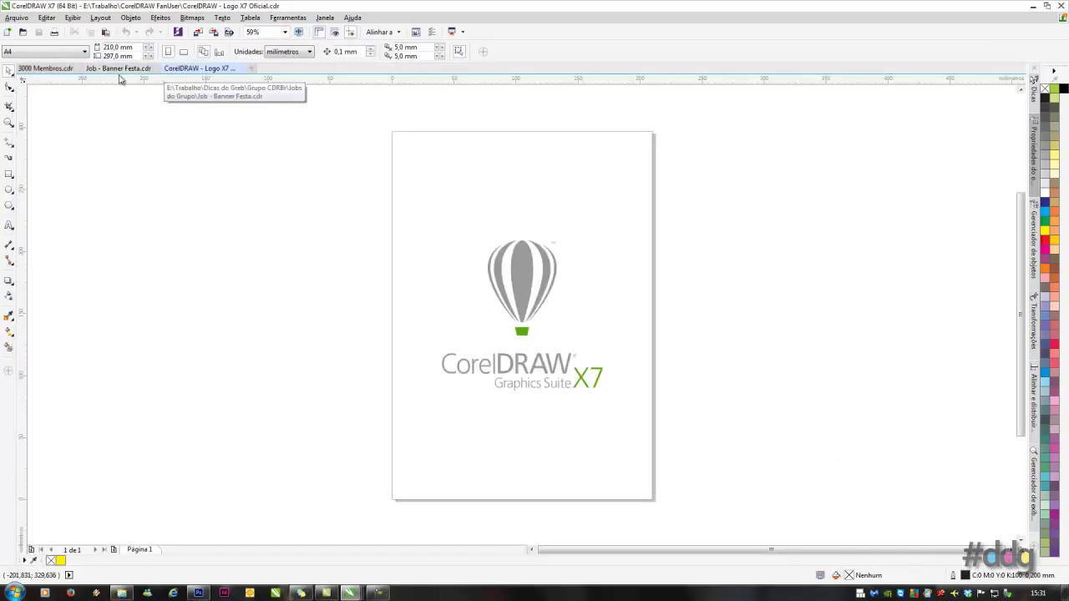
click(325, 17)
Tile the three documents vertically side by side and drag the balloon logo between panes.
click(345, 97)
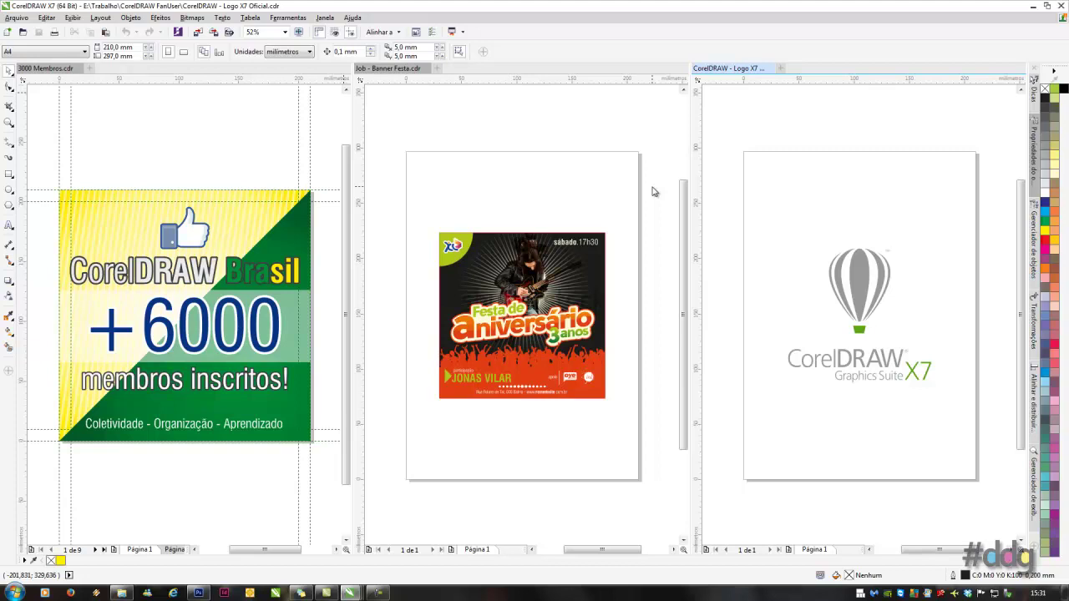
click(855, 269)
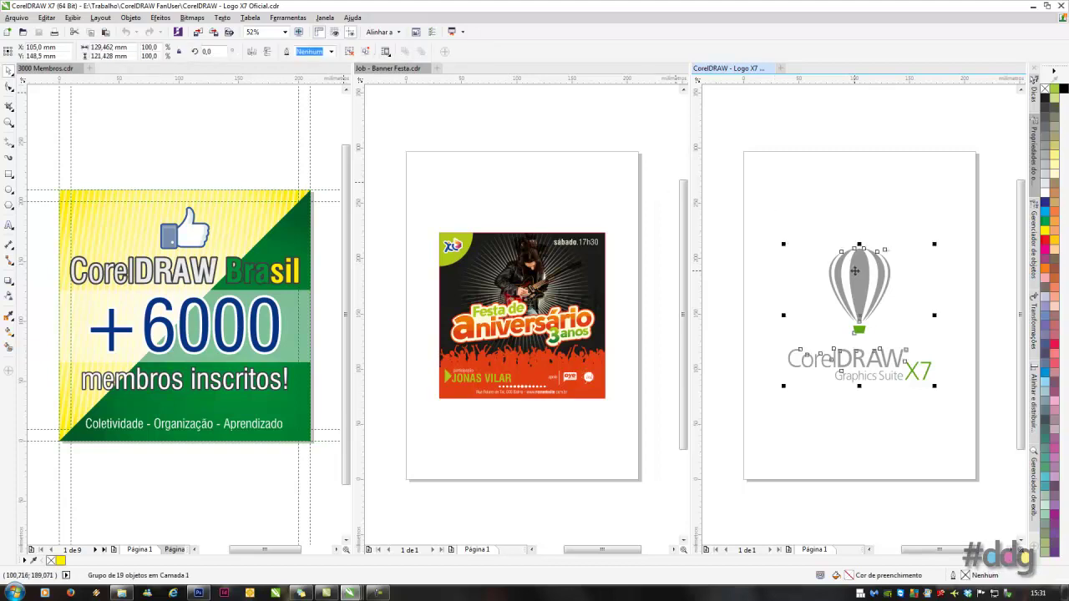
drag(855, 270, 808, 200)
click(248, 146)
click(541, 152)
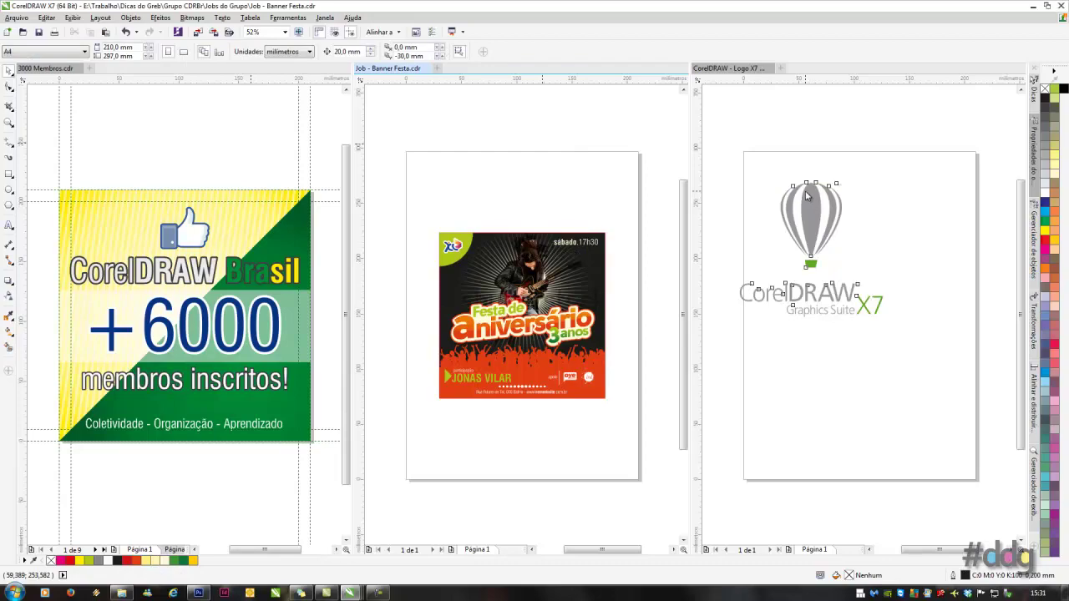
Copy the balloon logo from Logo X7 into Banner Festa, answering Sim to merge styles.
click(807, 195)
drag(807, 196, 519, 151)
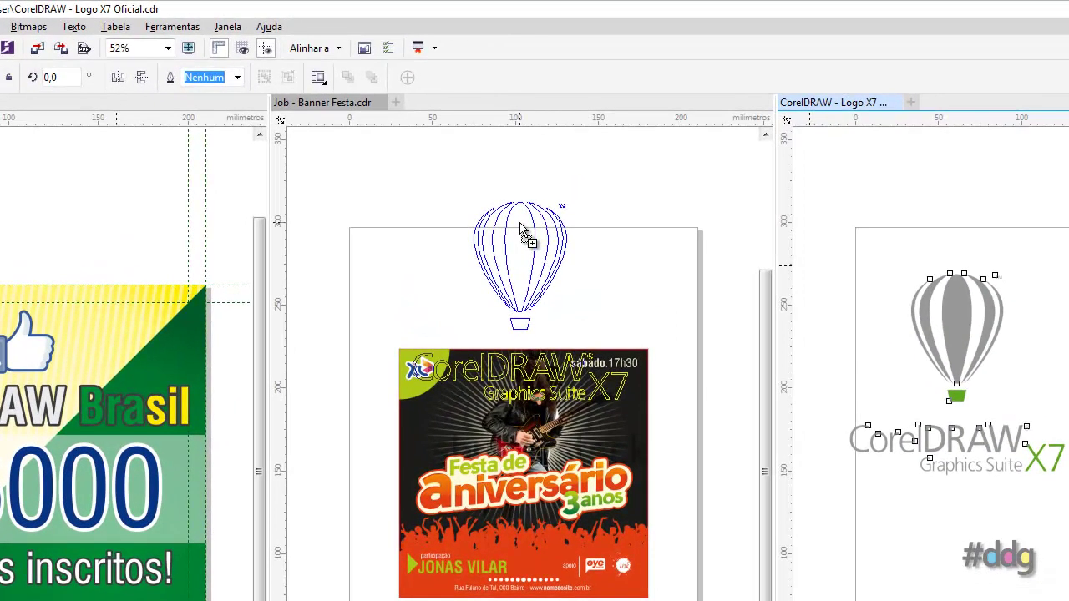
drag(519, 227, 505, 192)
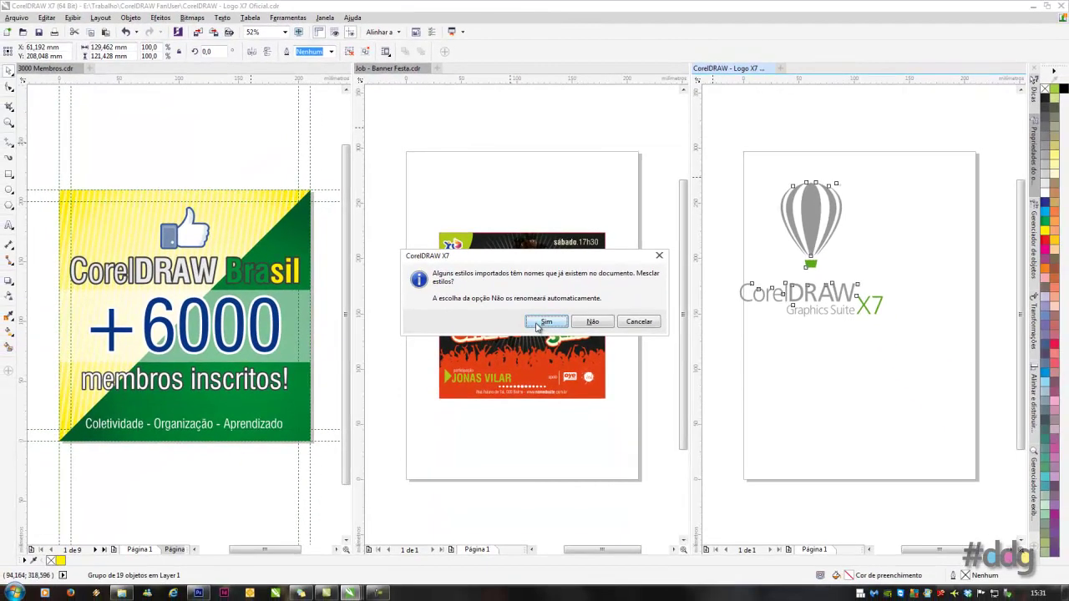
click(542, 346)
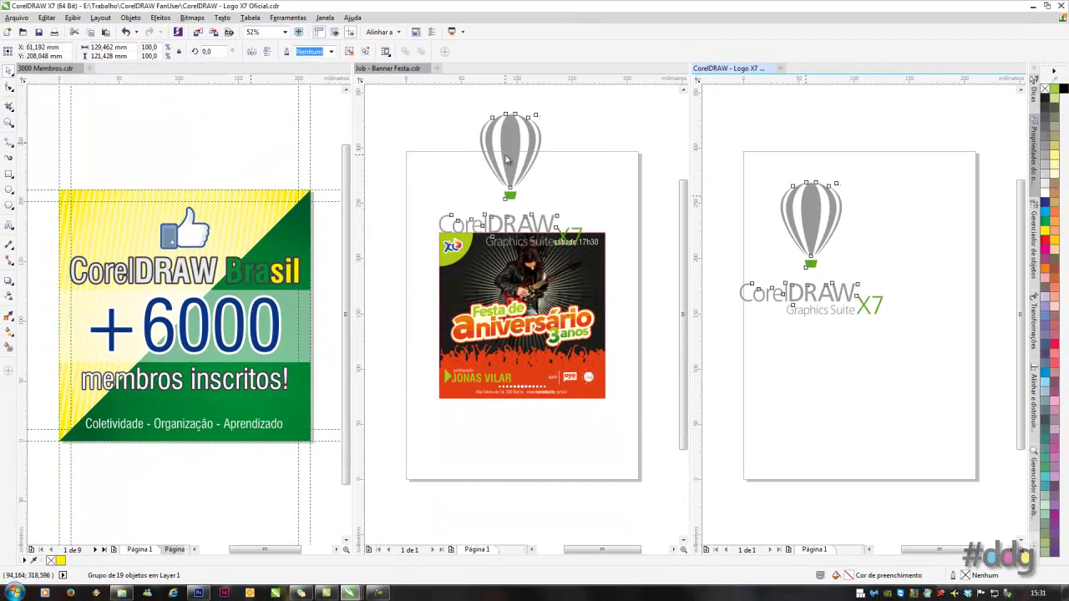
Copy the logo onto the 3000 Membros banner, merging styles with Sim.
drag(510, 144, 197, 117)
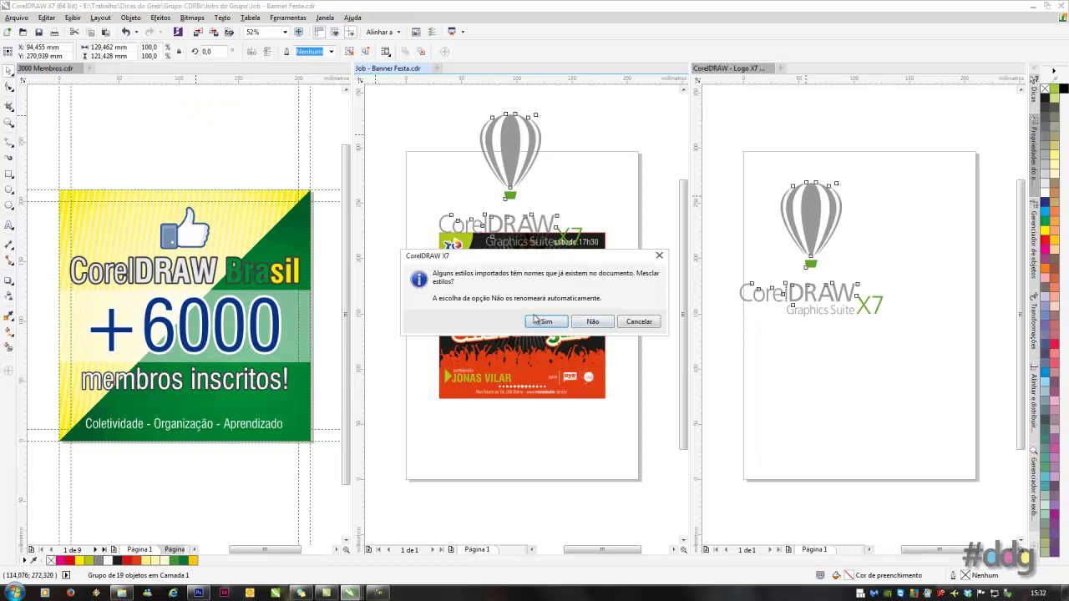
click(541, 324)
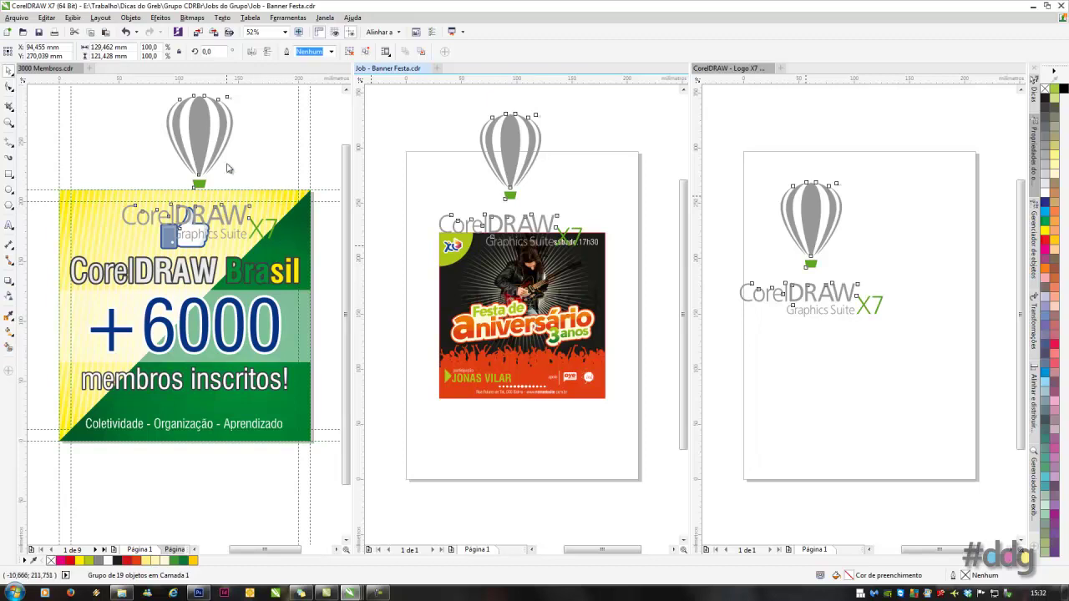
click(202, 132)
click(201, 131)
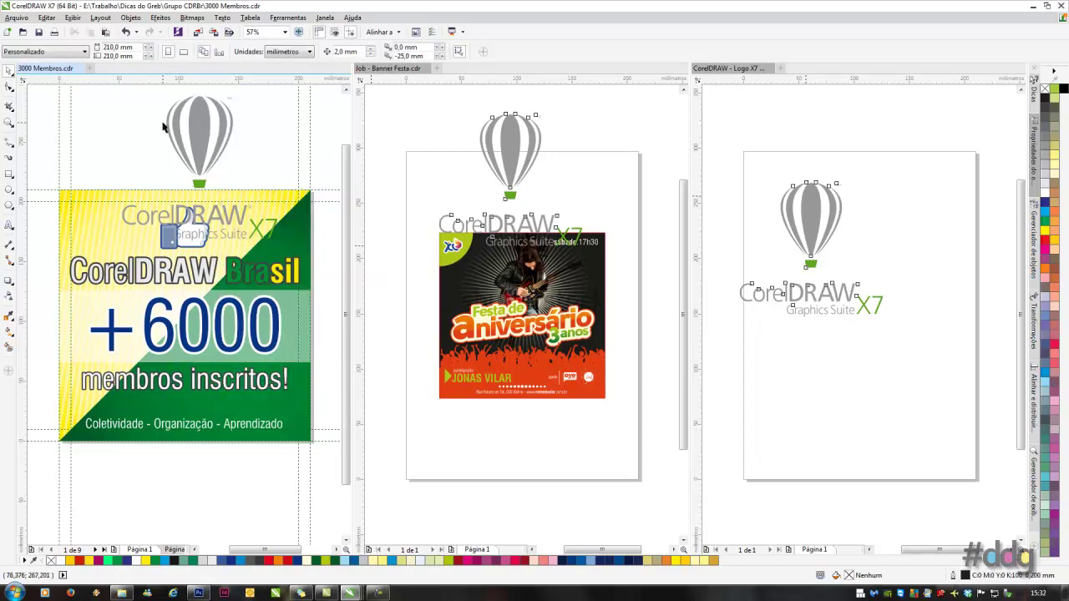
Move the logo from 3000 Membros into Logo X7 Oficial via Mover aqui, merging styles.
drag(200, 131, 835, 364)
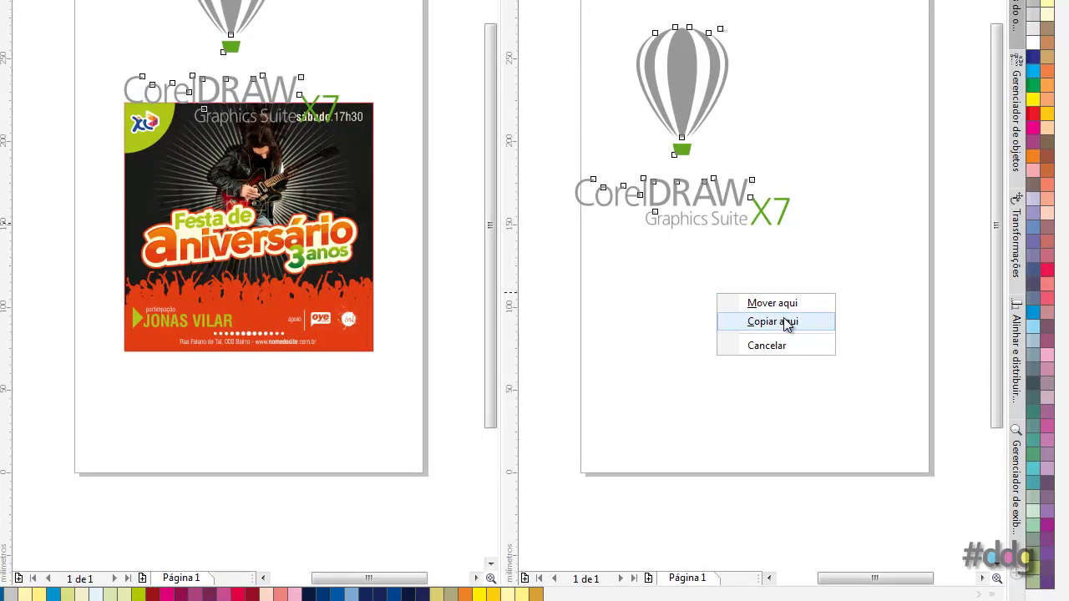
click(775, 346)
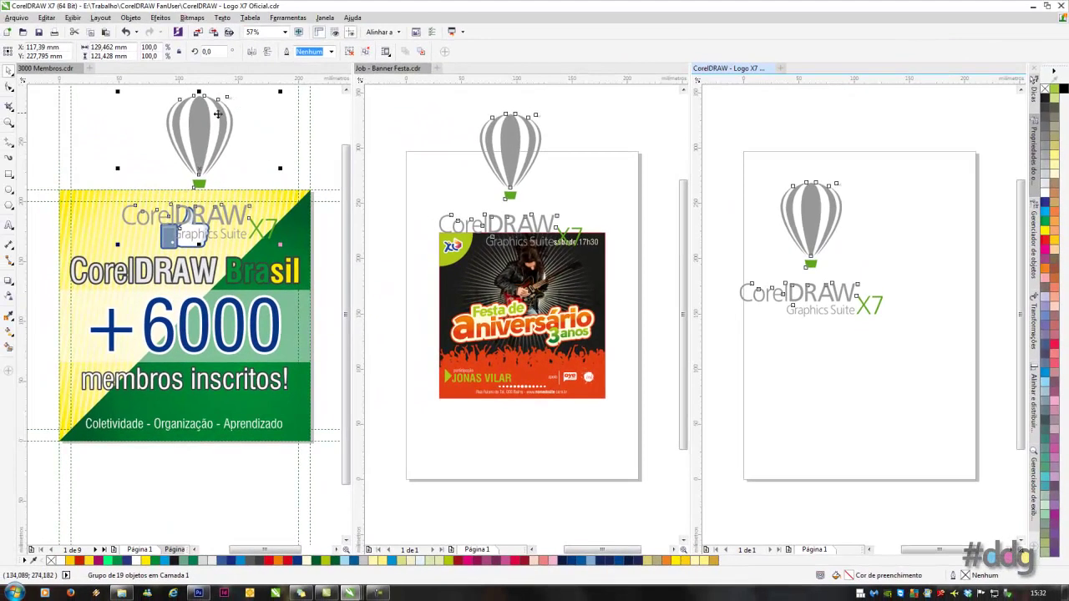
drag(210, 117, 820, 368)
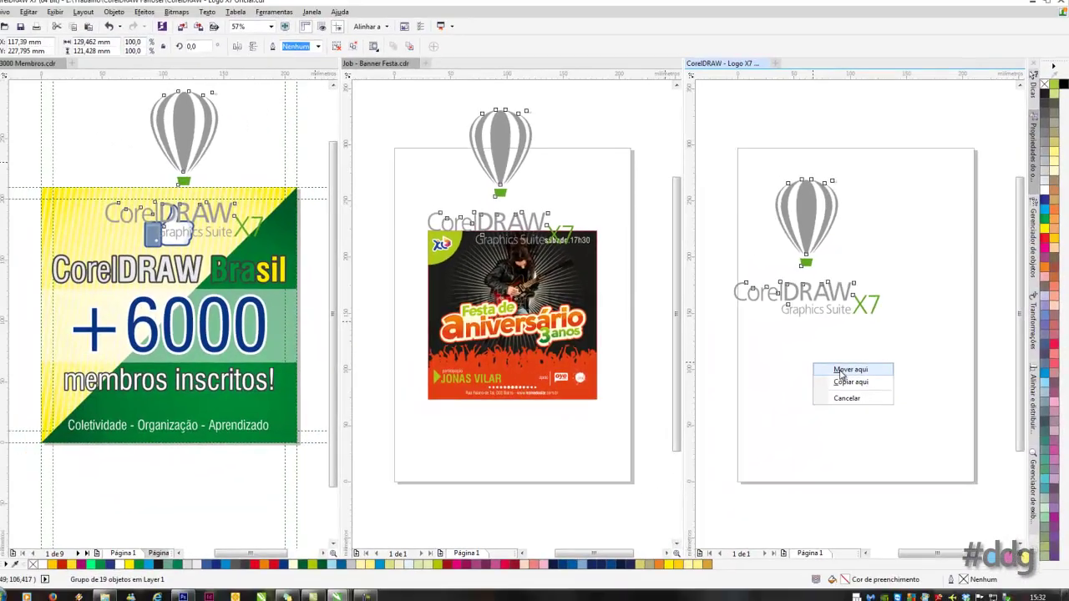
click(841, 371)
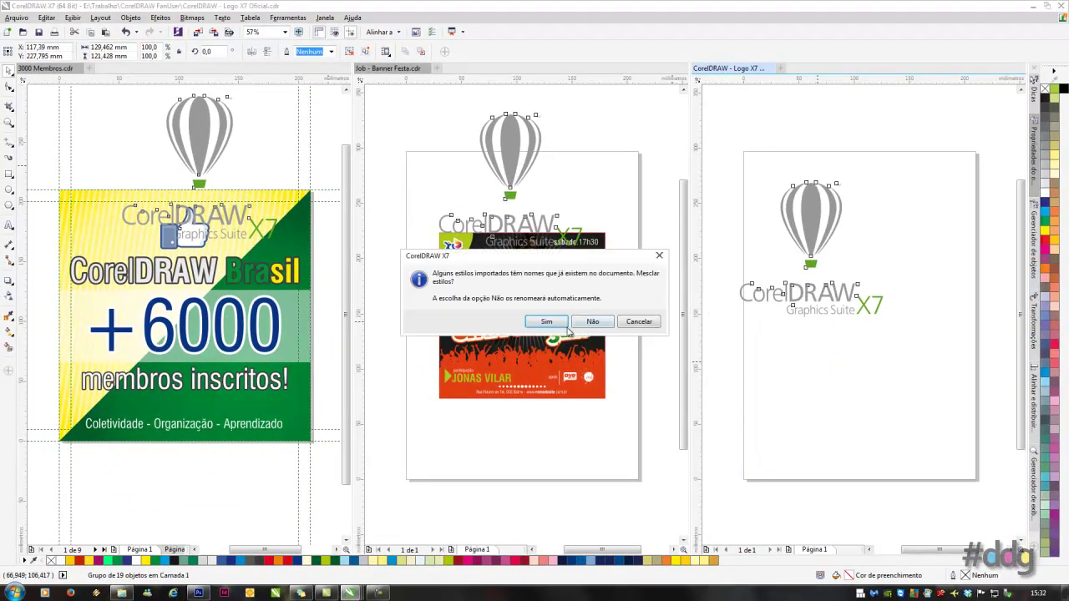
click(565, 325)
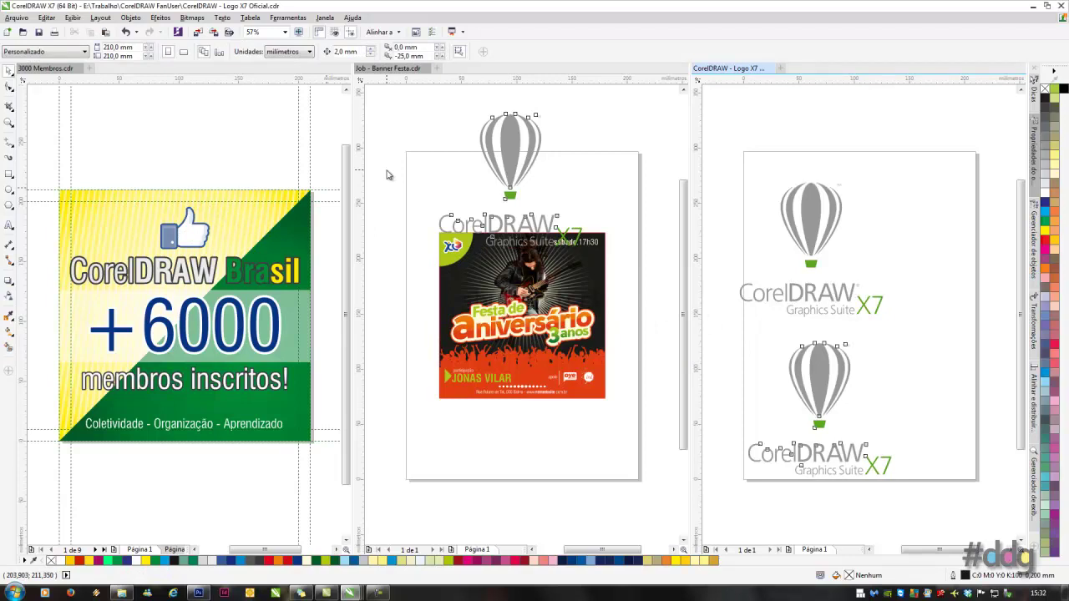
Zoom the Banner Festa page out to 25%.
click(399, 128)
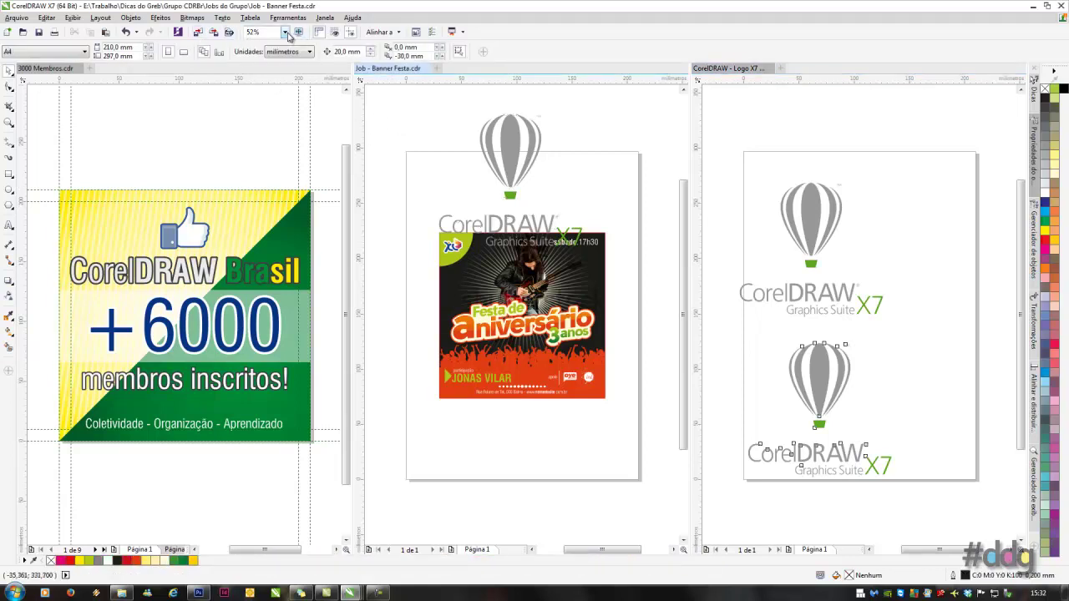
click(284, 32)
click(252, 85)
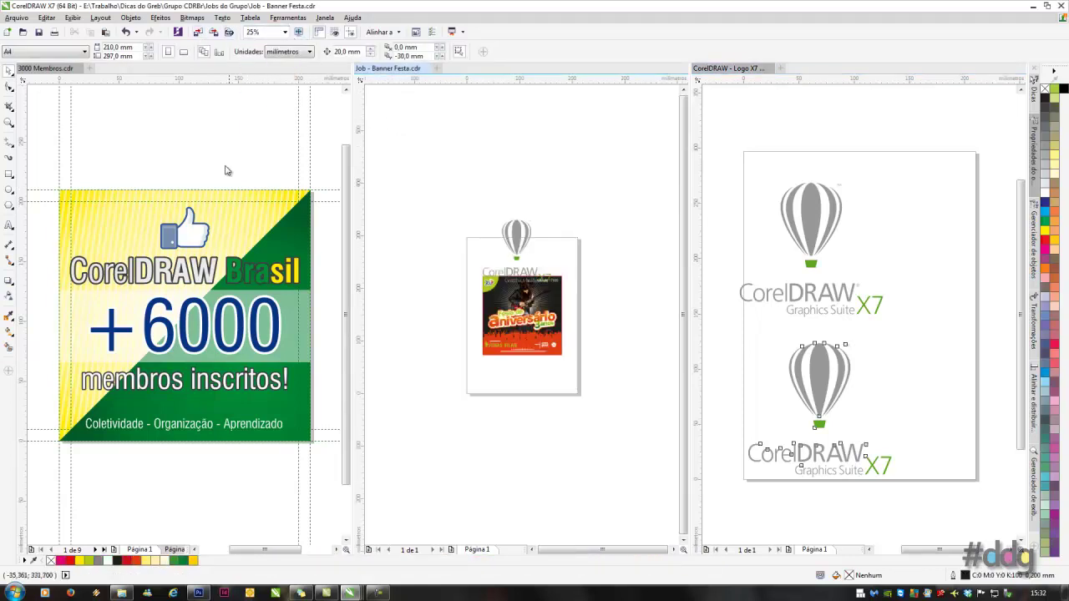
Zoom the 3000 Membros banner in on its upper text with the Zoom tool.
click(195, 203)
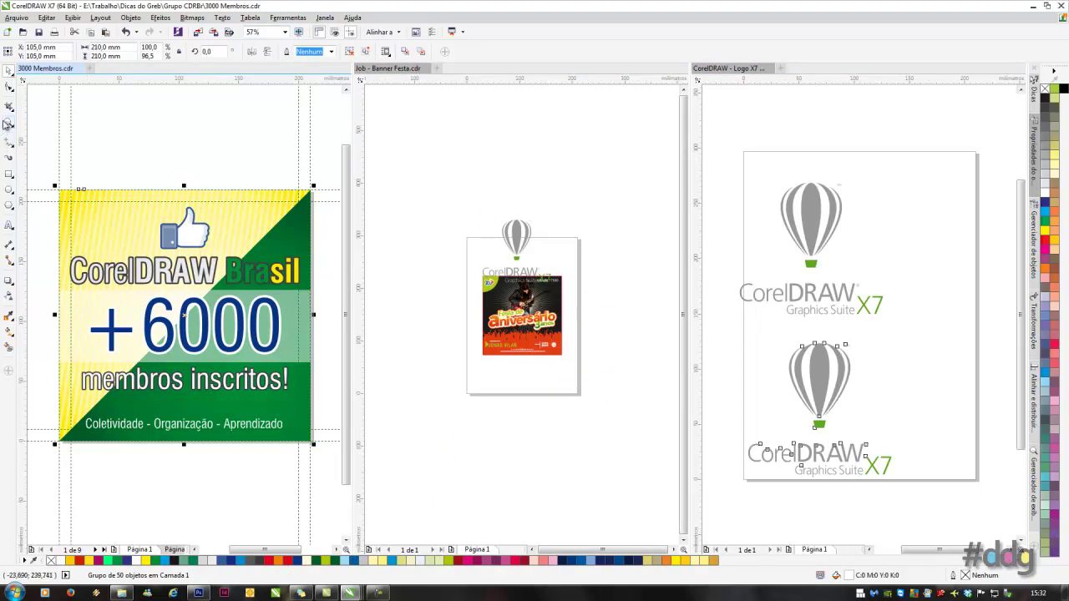
click(9, 122)
drag(51, 236, 251, 293)
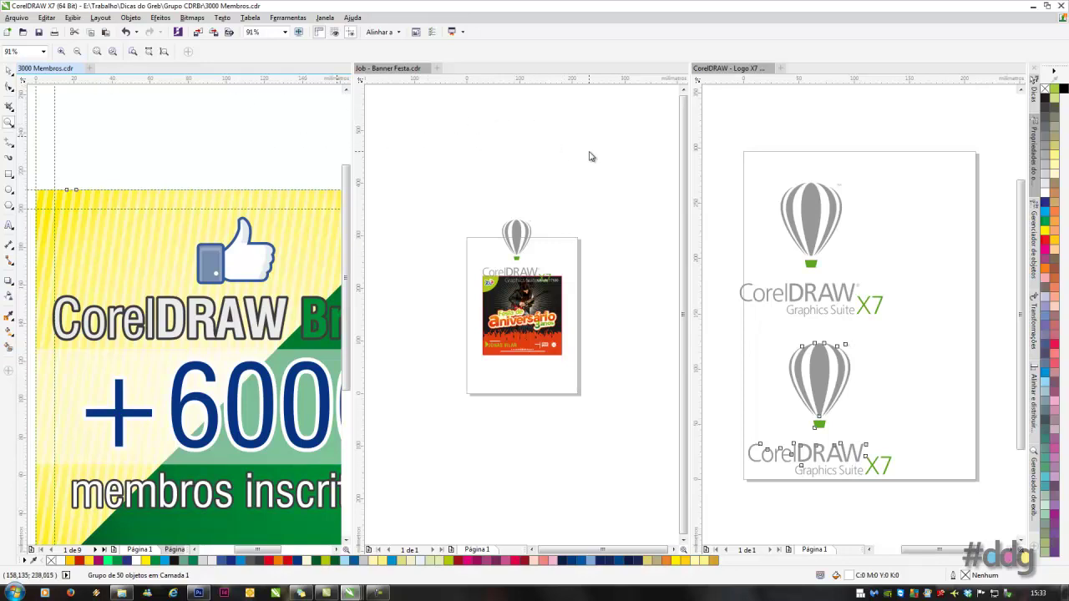
Close all documents, declining to save Banner Festa, 3000 Membros and Logo X7.
click(6, 16)
click(39, 99)
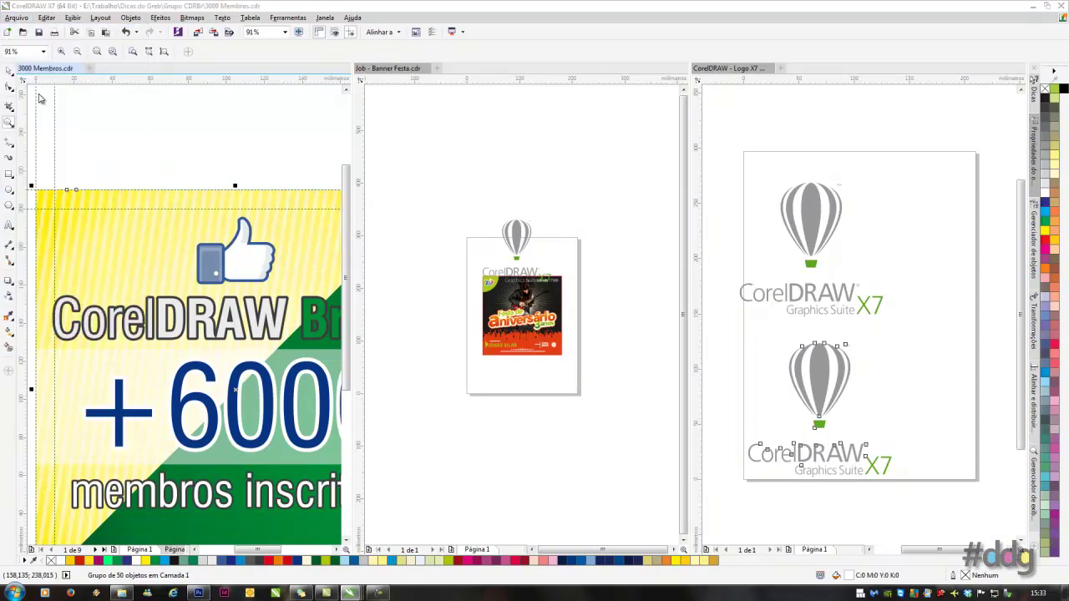
click(538, 321)
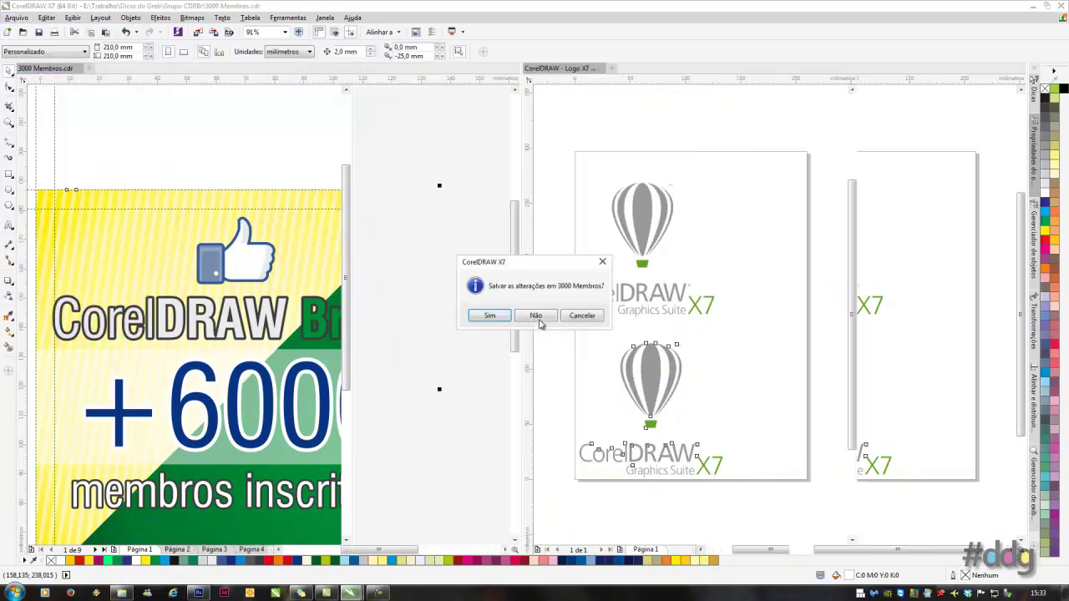
click(539, 321)
click(539, 321)
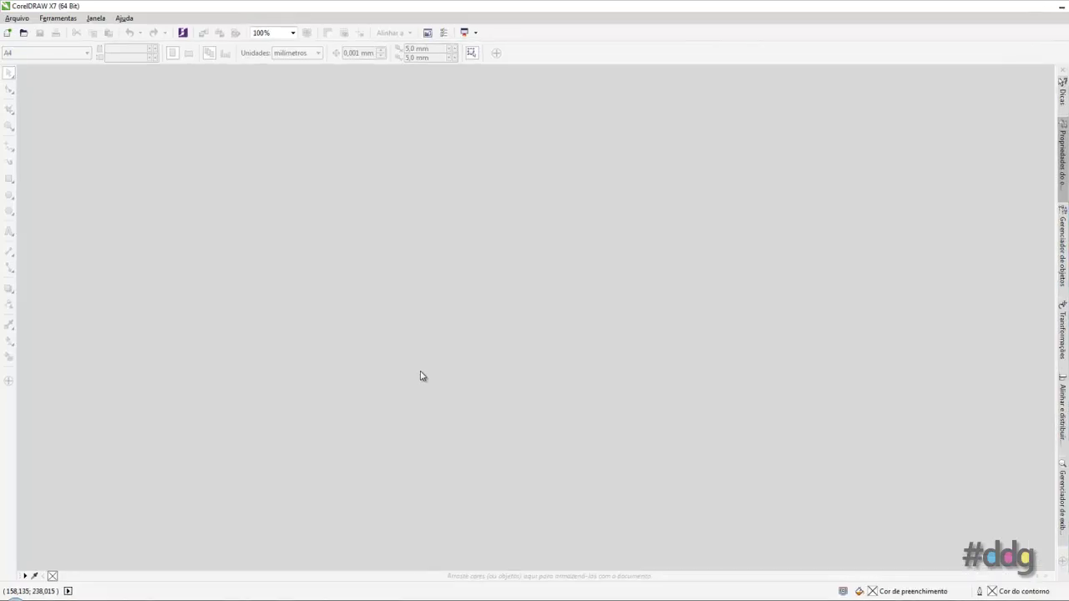
click(90, 19)
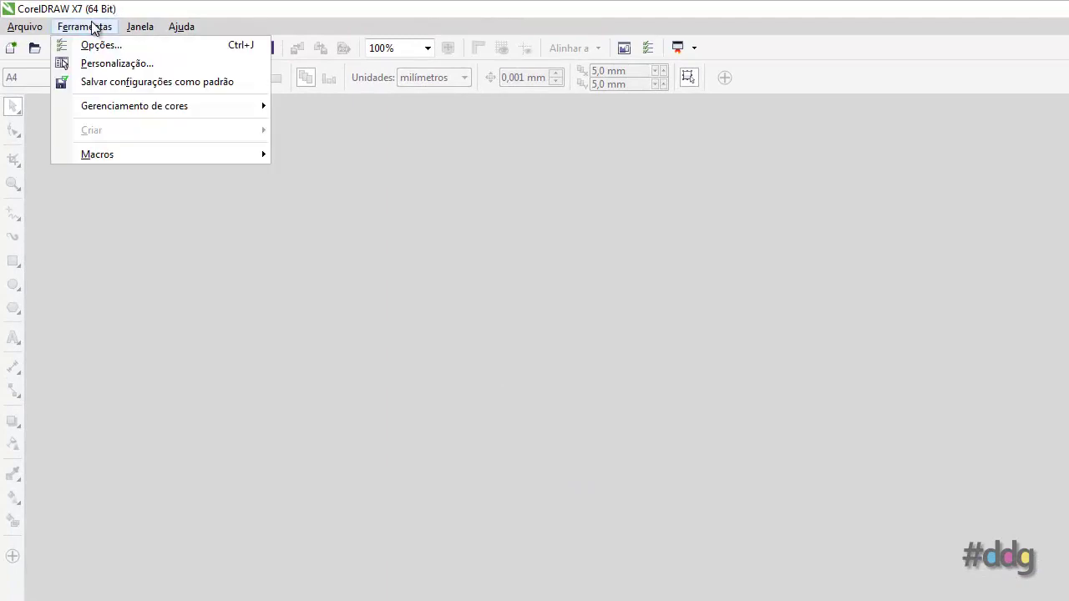
click(98, 46)
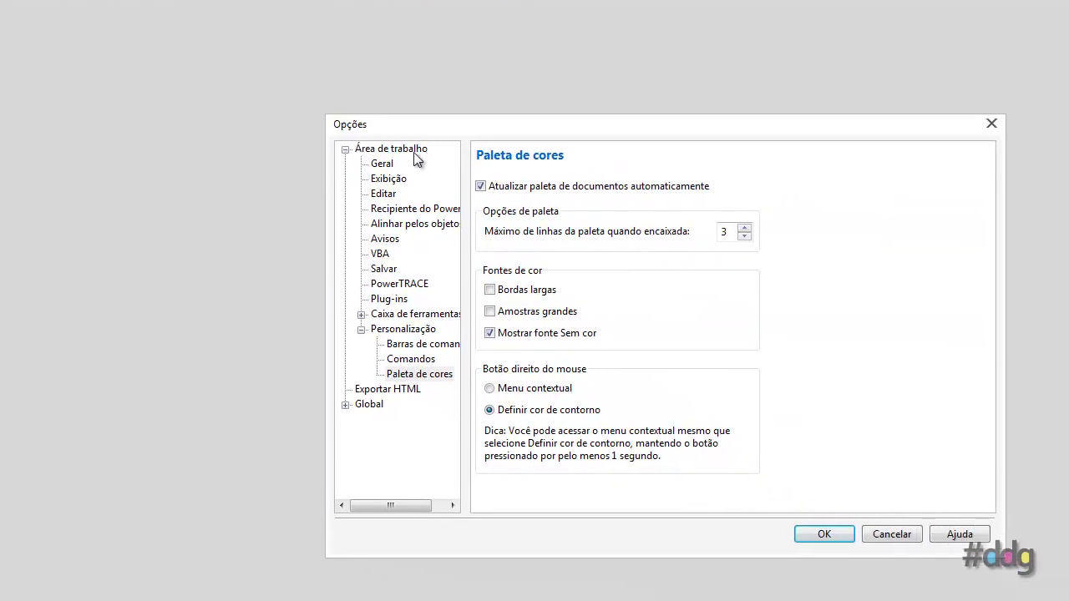
click(977, 342)
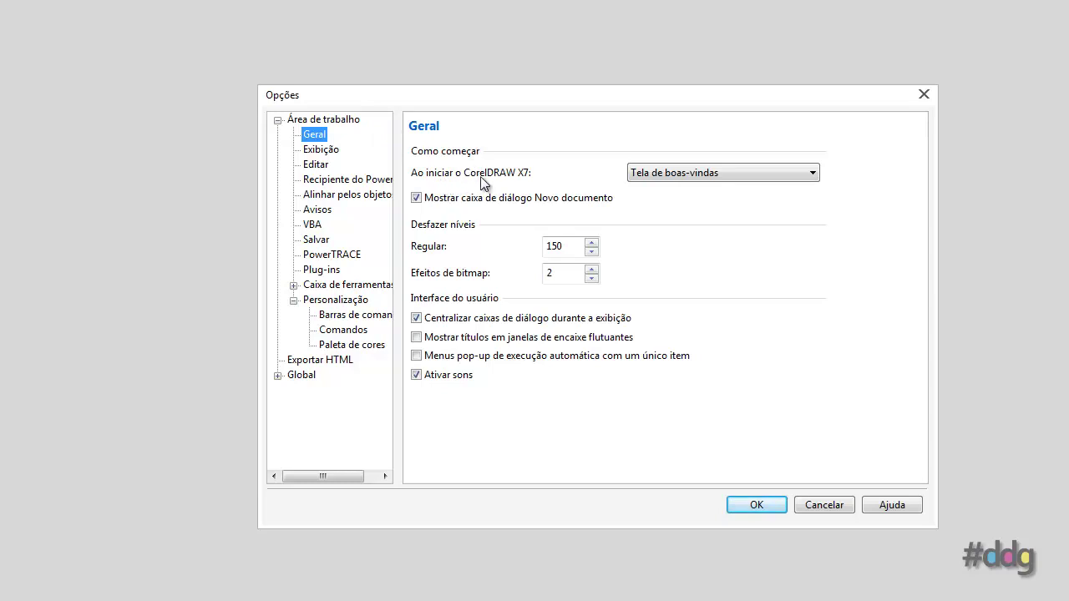
click(666, 177)
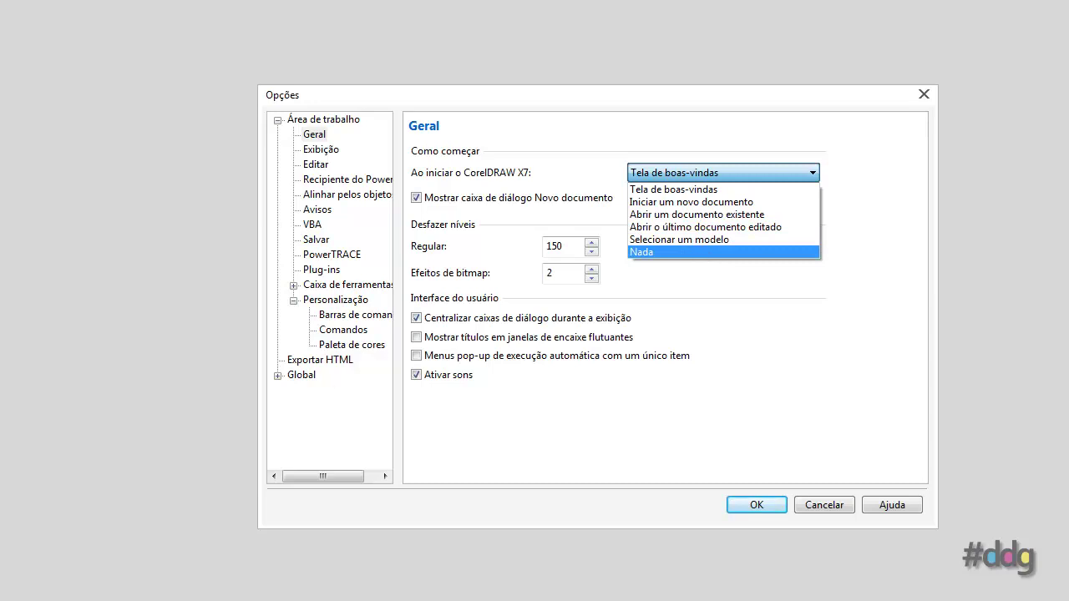
click(868, 273)
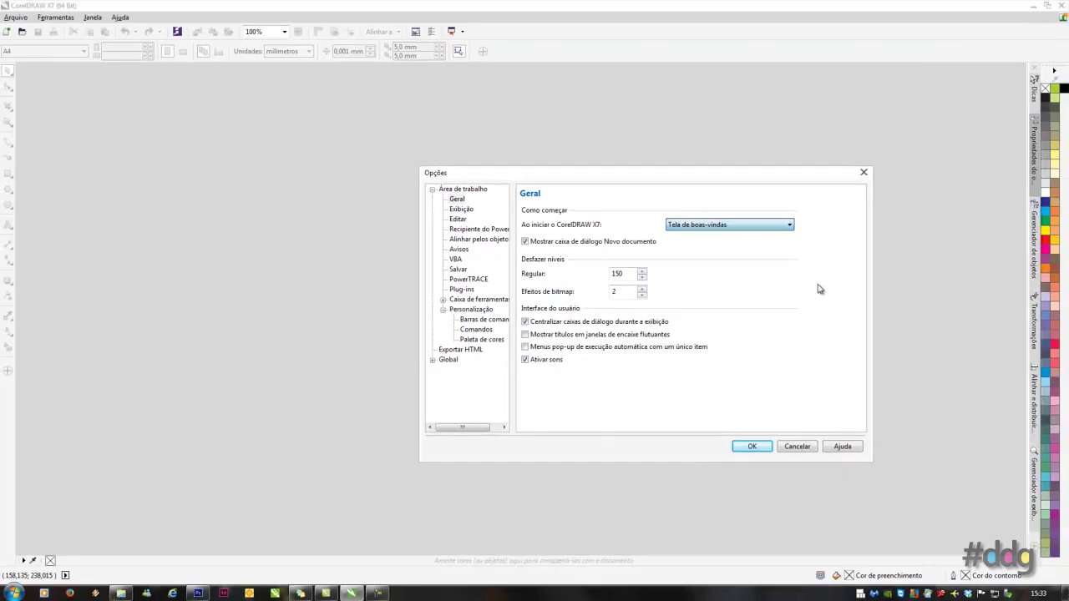
click(799, 447)
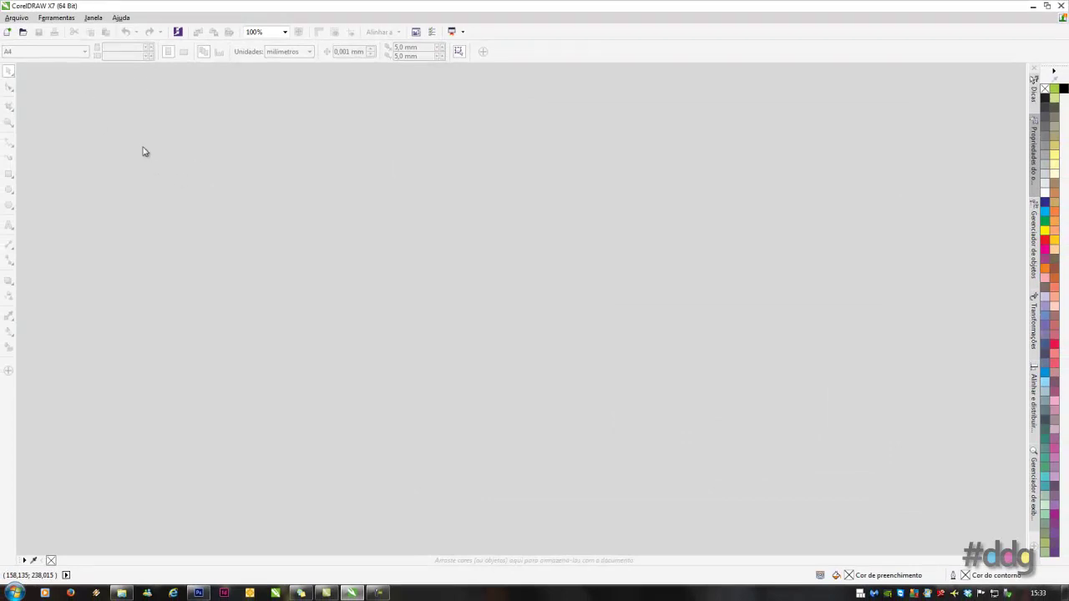
Reopen the Welcome Screen (Tela de Boas-vindas) from the Ajuda menu.
click(121, 17)
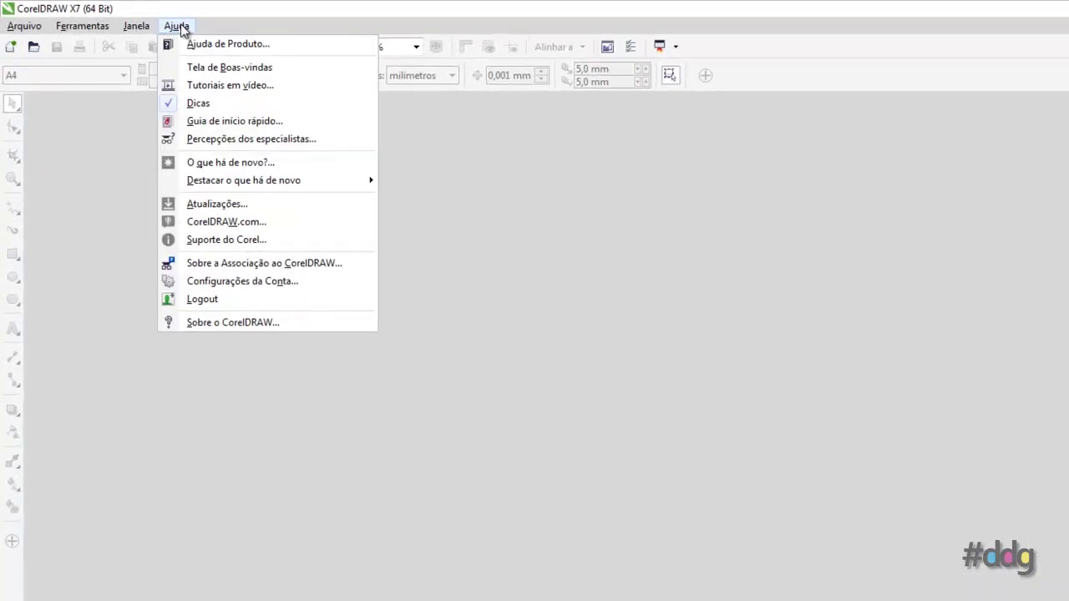
click(201, 70)
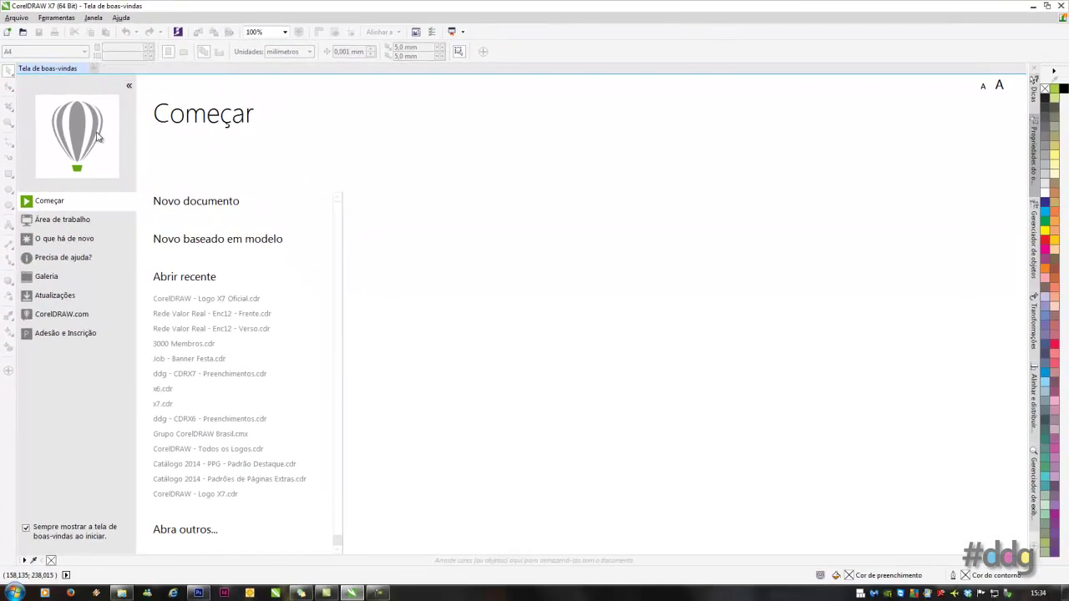